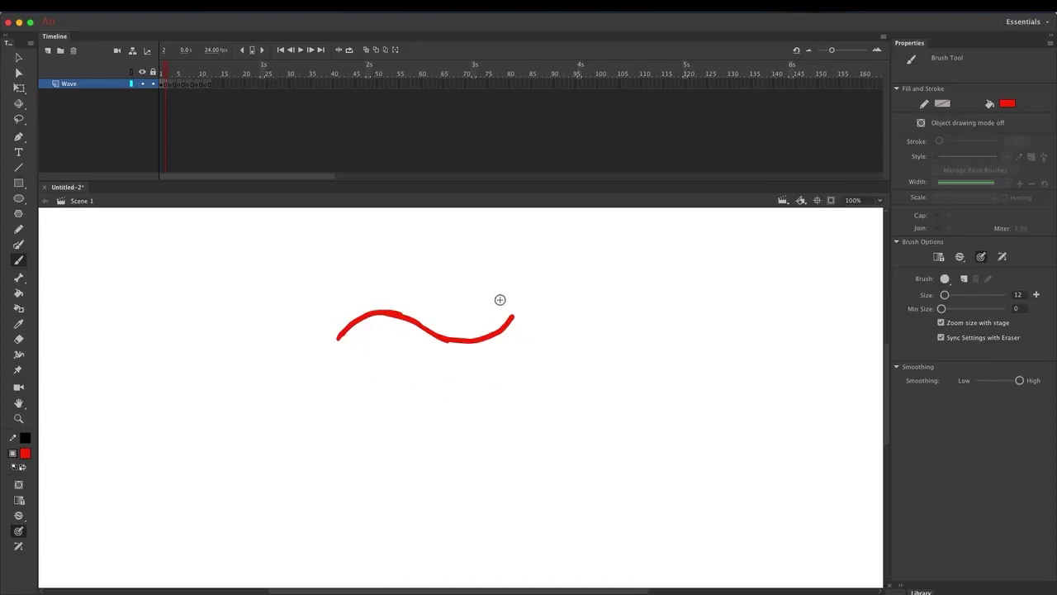
pyautogui.moveTo(543, 261); pyautogui.dragTo(297, 385)
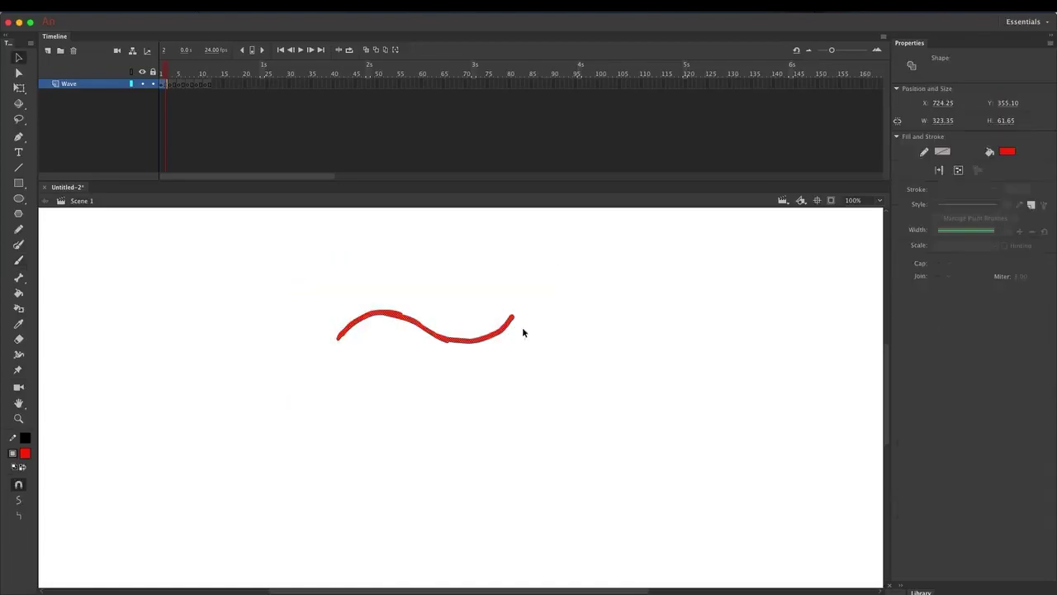
pyautogui.press('b')
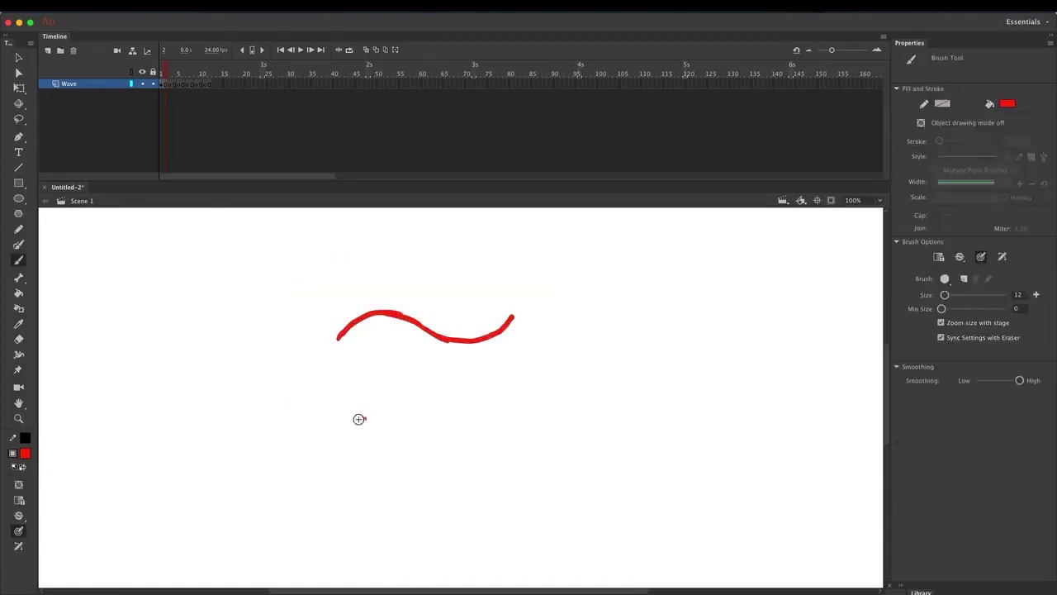
pyautogui.moveTo(343, 435)
pyautogui.mouseDown()
pyautogui.moveTo(390, 417)
pyautogui.moveTo(453, 434)
pyautogui.moveTo(445, 427)
pyautogui.moveTo(512, 420)
pyautogui.moveTo(522, 401)
pyautogui.moveTo(514, 425)
pyautogui.mouseUp()
pyautogui.press('v')
pyautogui.moveTo(588, 400); pyautogui.dragTo(329, 462)
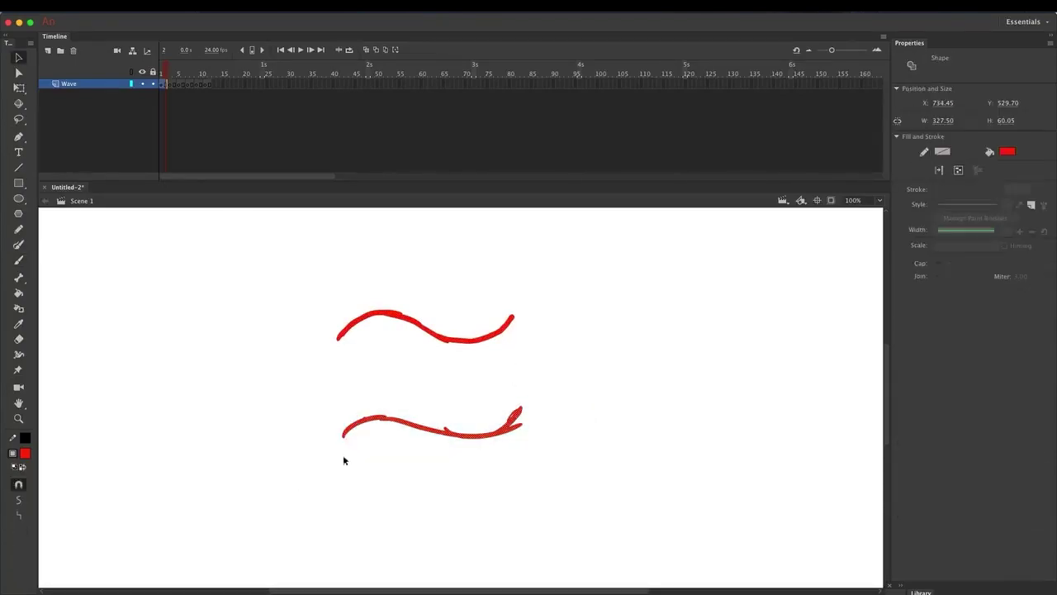
pyautogui.press('Delete')
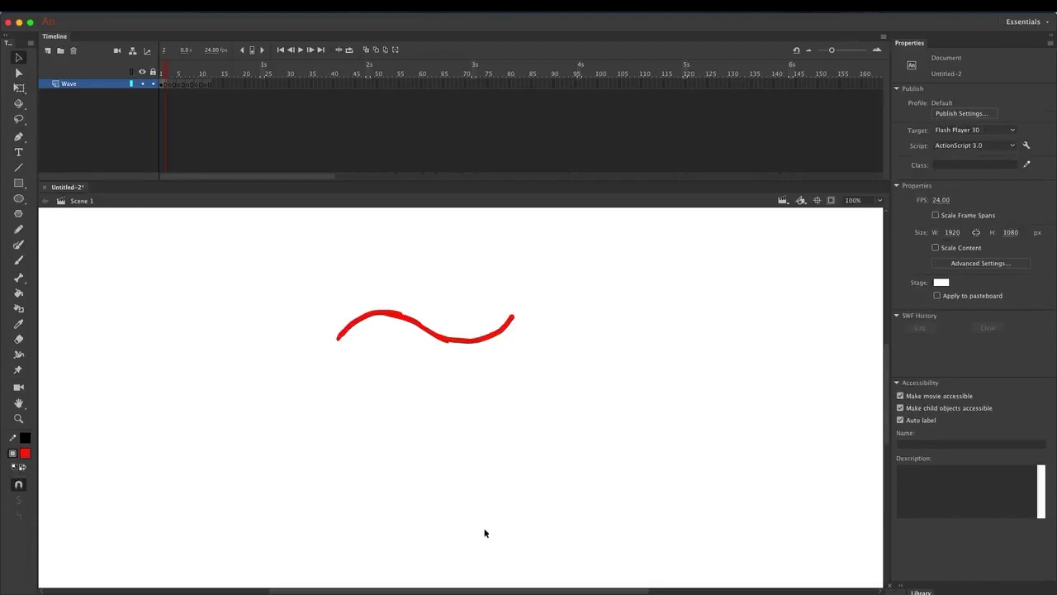
# Go to frame 7, turn on onion skinning and extend its range back to frame 1
pyautogui.click(168, 86)
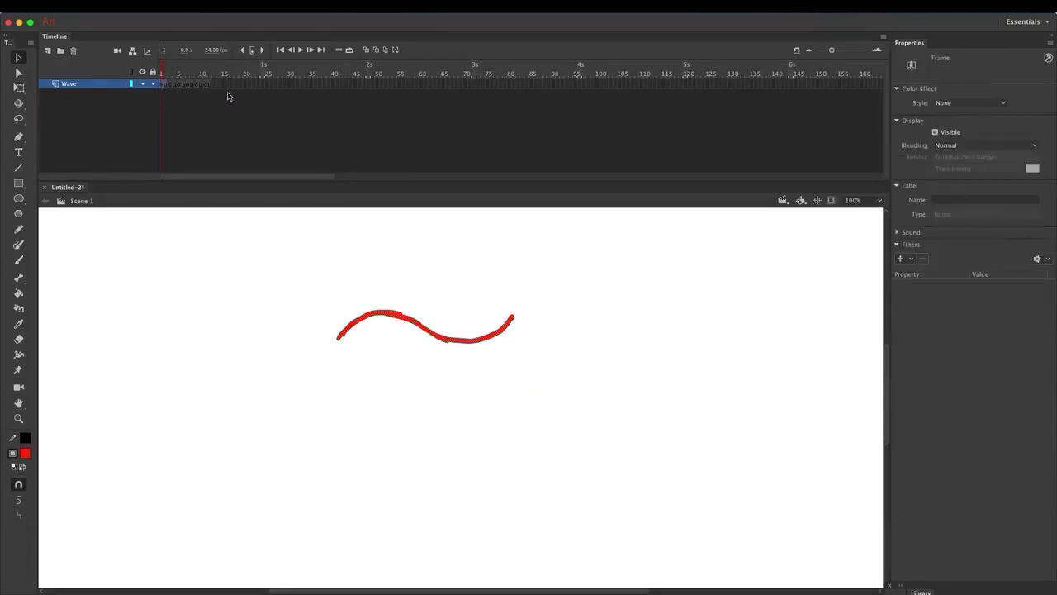
pyautogui.moveTo(570, 271); pyautogui.dragTo(334, 395)
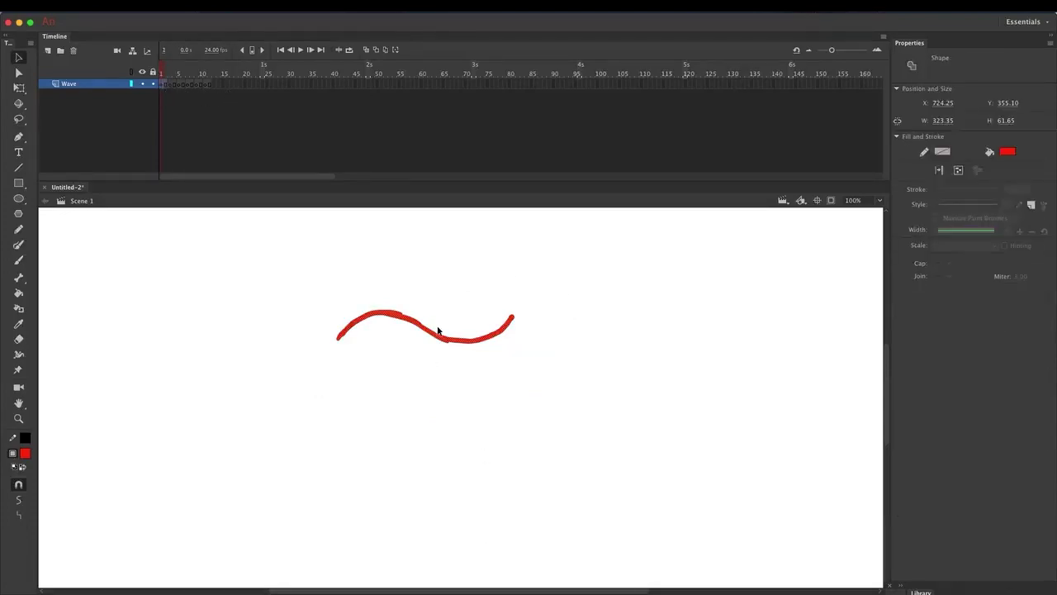
pyautogui.click(188, 86)
pyautogui.click(367, 50)
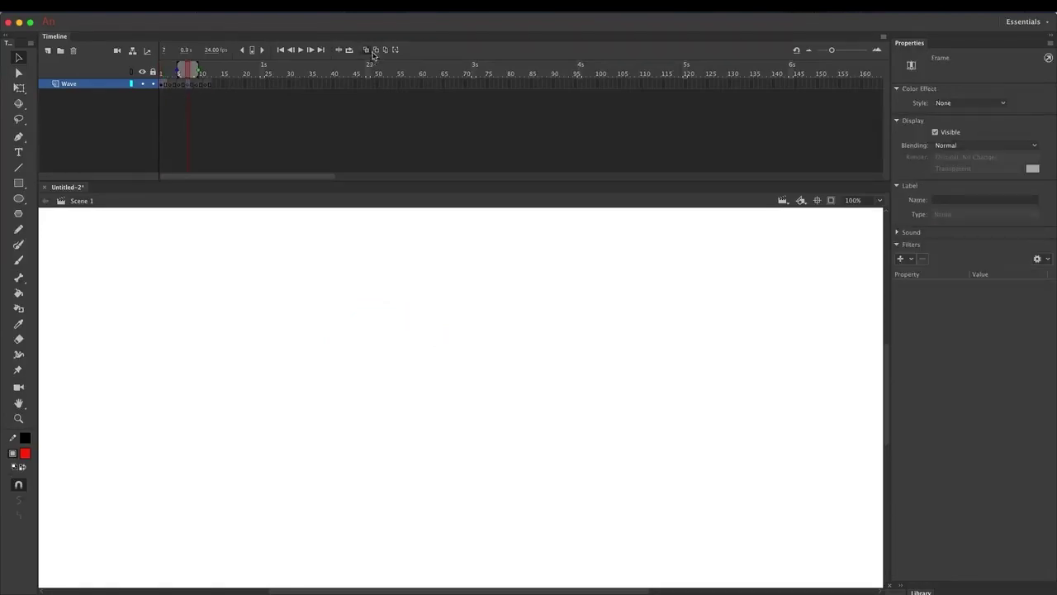
pyautogui.moveTo(177, 66); pyautogui.dragTo(146, 66)
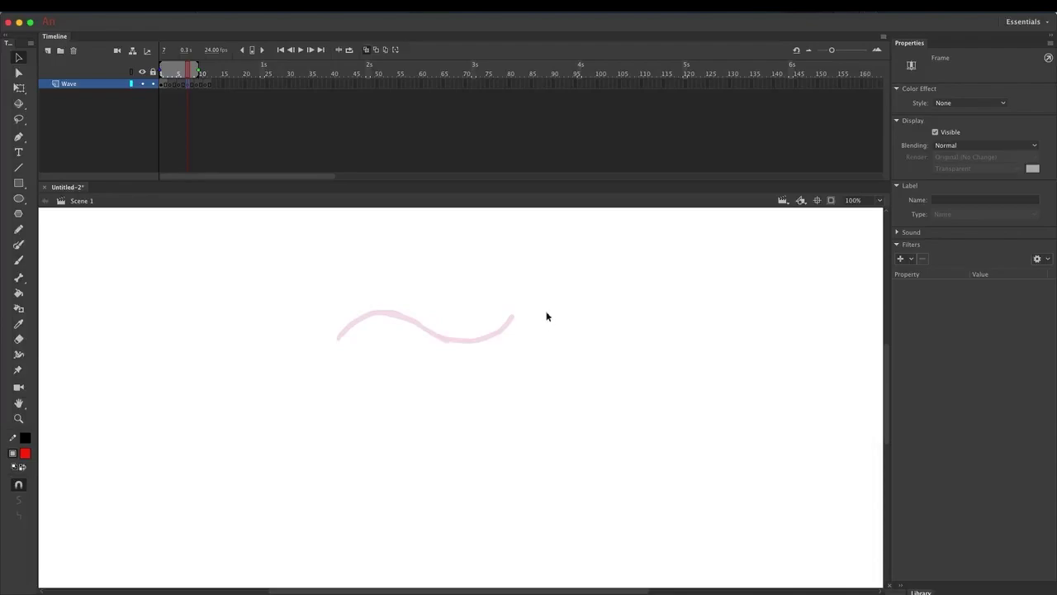
pyautogui.press('b')
pyautogui.moveTo(338, 338); pyautogui.dragTo(348, 347)
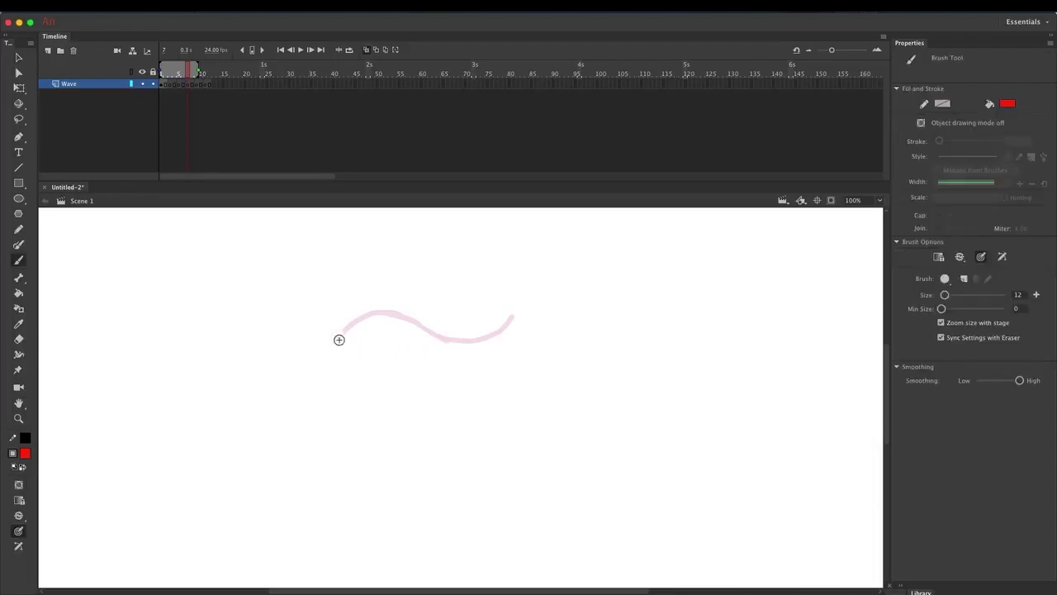
pyautogui.press('super+z')
pyautogui.moveTo(333, 333); pyautogui.dragTo(336, 330)
pyautogui.press('super+z')
pyautogui.press('super+z')
pyautogui.press('e')
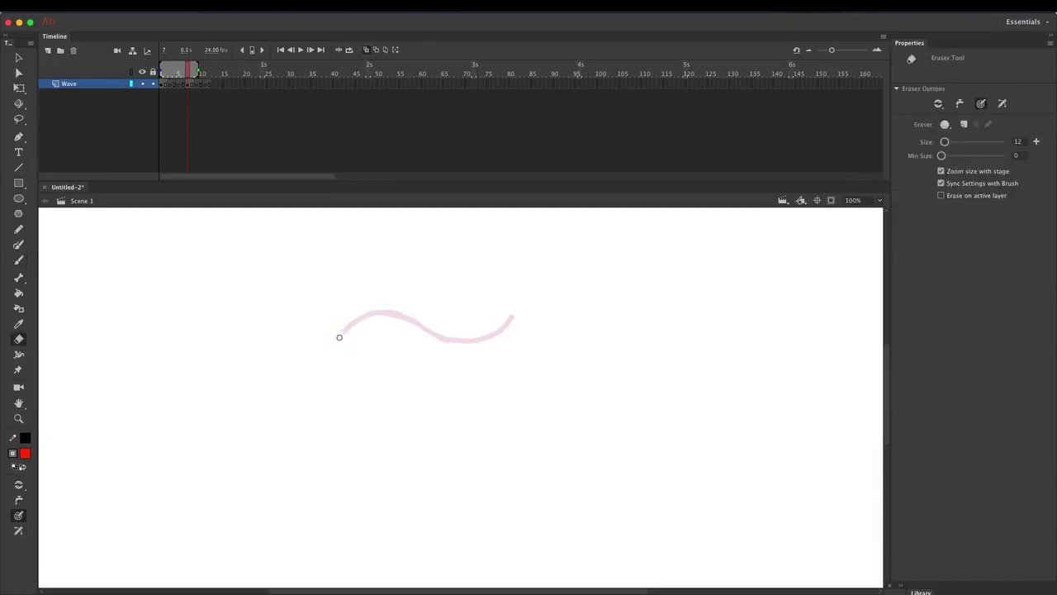
# Paint a red inverted wave in frame 7, mirroring the onion-skinned wave, and refine its outline with the Brush and Eraser
pyautogui.press('b')
pyautogui.moveTo(339, 342)
pyautogui.mouseDown()
pyautogui.moveTo(399, 366)
pyautogui.moveTo(446, 337)
pyautogui.moveTo(488, 334)
pyautogui.moveTo(519, 353)
pyautogui.mouseUp()
pyautogui.press('super+z')
pyautogui.press('super+z')
pyautogui.press('e')
pyautogui.moveTo(442, 349)
pyautogui.mouseDown()
pyautogui.moveTo(416, 363)
pyautogui.moveTo(441, 337)
pyautogui.mouseUp()
pyautogui.press('b')
pyautogui.moveTo(397, 365)
pyautogui.mouseDown()
pyautogui.moveTo(429, 349)
pyautogui.moveTo(518, 350)
pyautogui.mouseUp()
pyautogui.press('e')
pyautogui.press('b')
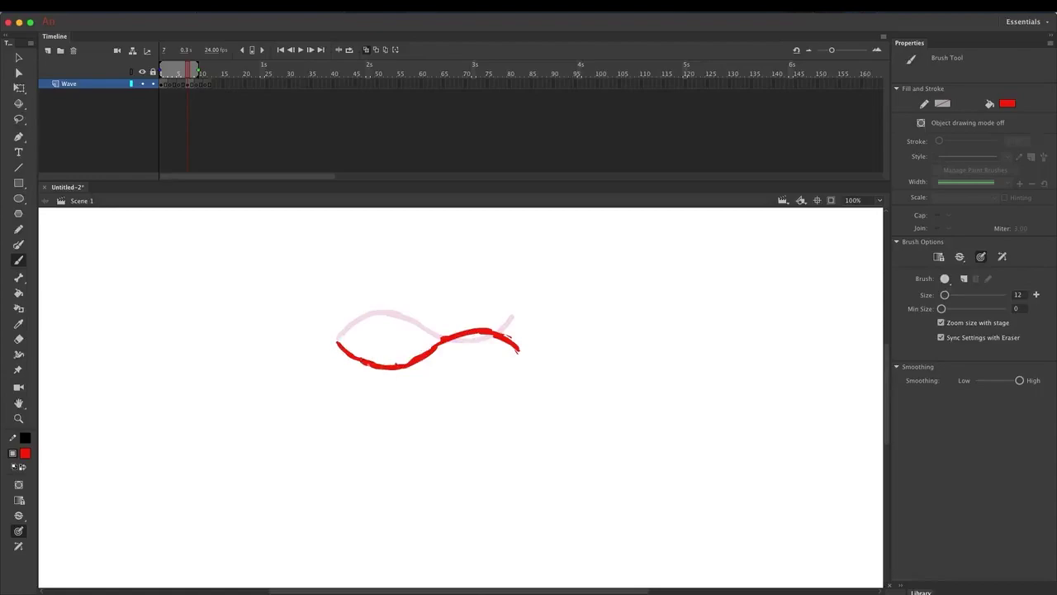
pyautogui.press('e')
pyautogui.press('b')
# Extend the onion skin range forward to frame 12 and erase the rough right tip of the frame 7 wave
pyautogui.moveTo(199, 71); pyautogui.dragTo(213, 70)
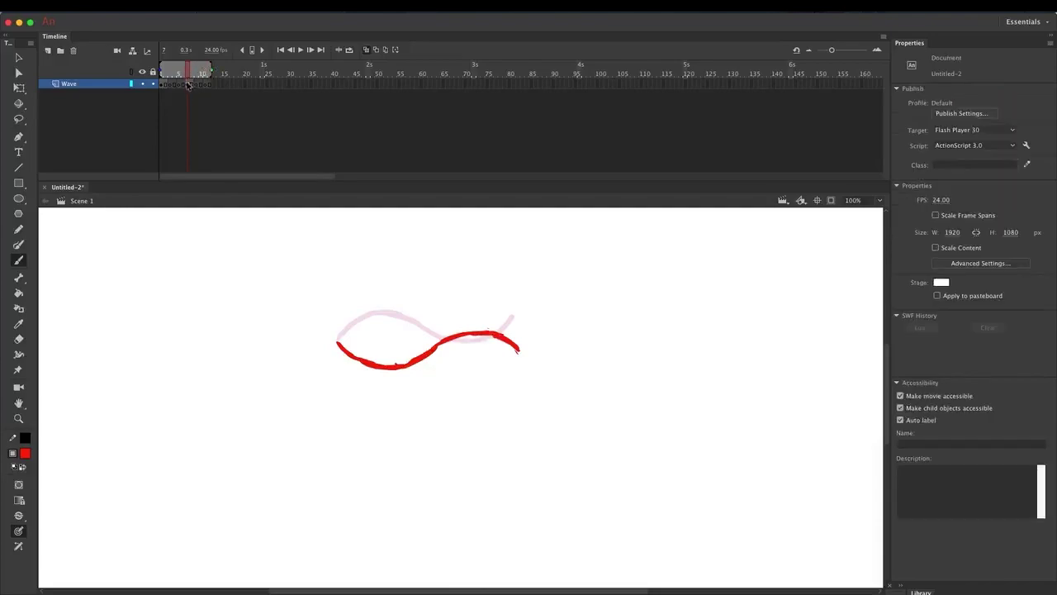
pyautogui.moveTo(185, 74)
pyautogui.mouseDown()
pyautogui.moveTo(166, 78)
pyautogui.moveTo(181, 85)
pyautogui.mouseUp()
pyautogui.click(163, 86)
pyautogui.click(191, 86)
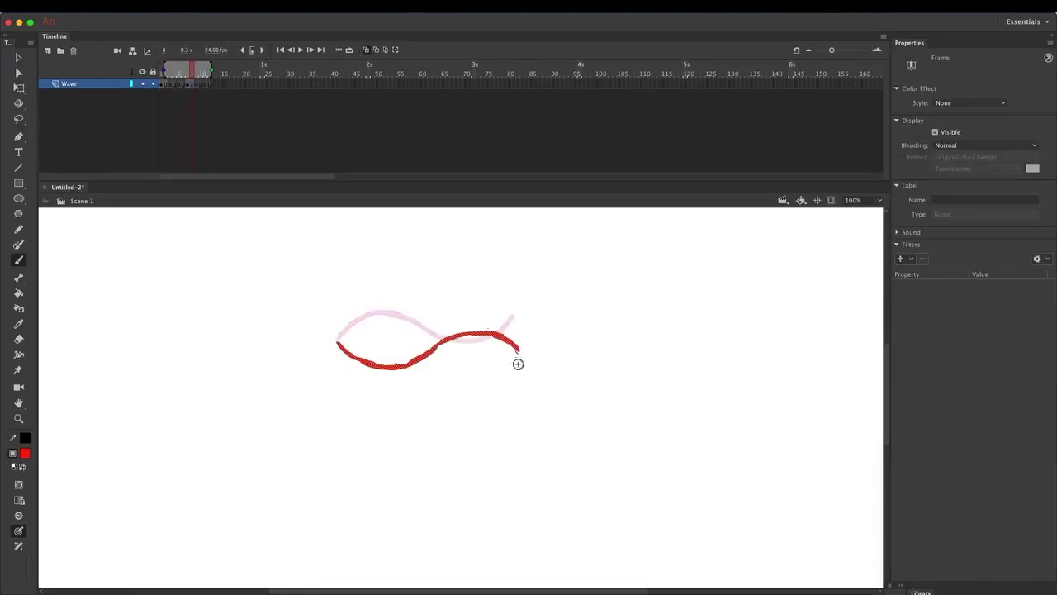
pyautogui.press('e')
pyautogui.moveTo(494, 340); pyautogui.dragTo(516, 351)
pyautogui.press('b')
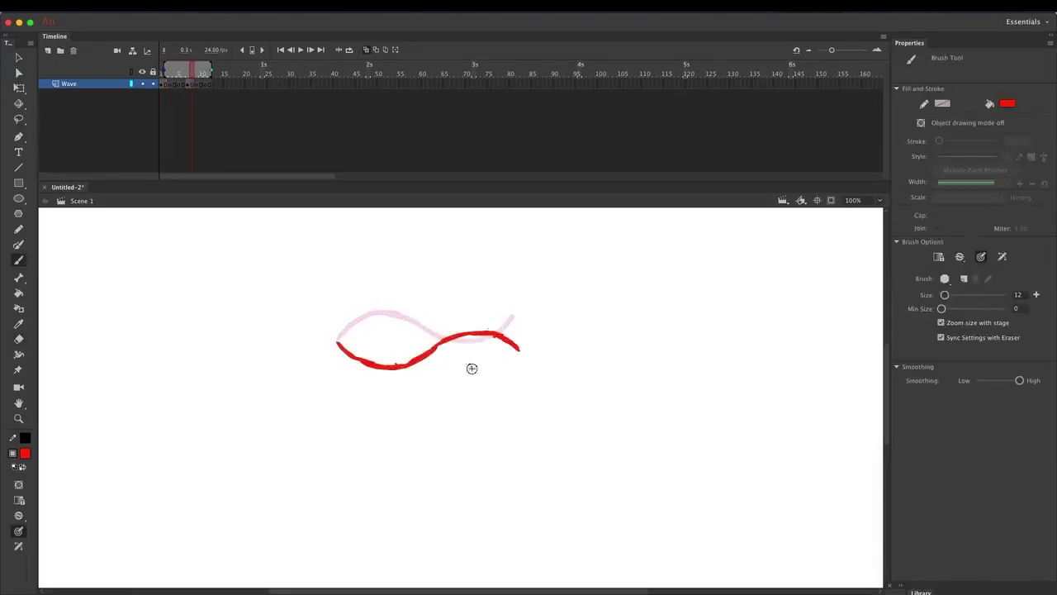
# Copy the first frame's wave, paste it in place in frame 13 and deselect it
pyautogui.click(167, 86)
pyautogui.click(214, 86)
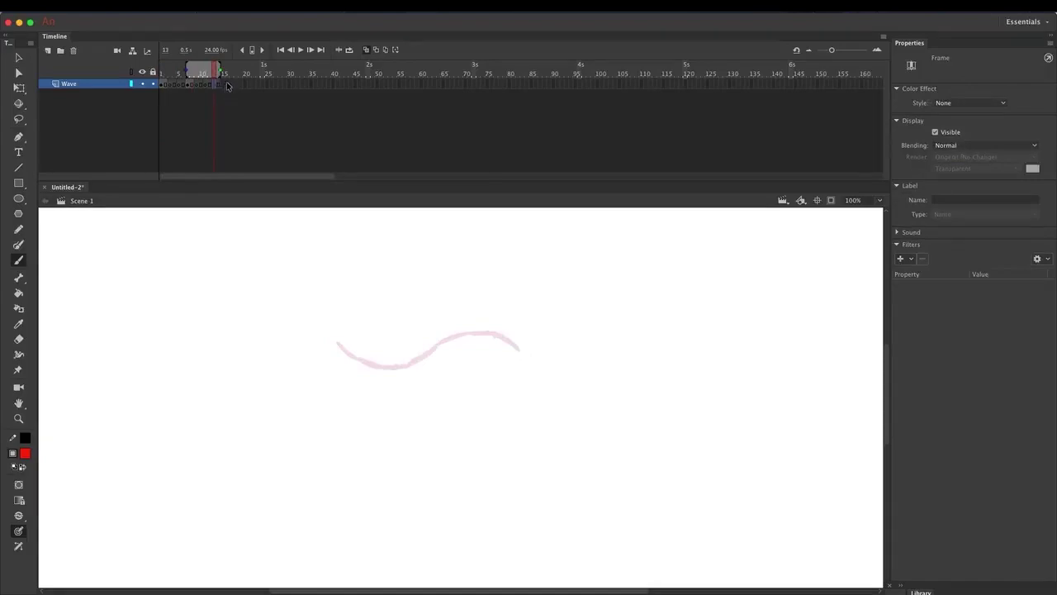
pyautogui.press('super+shift+v')
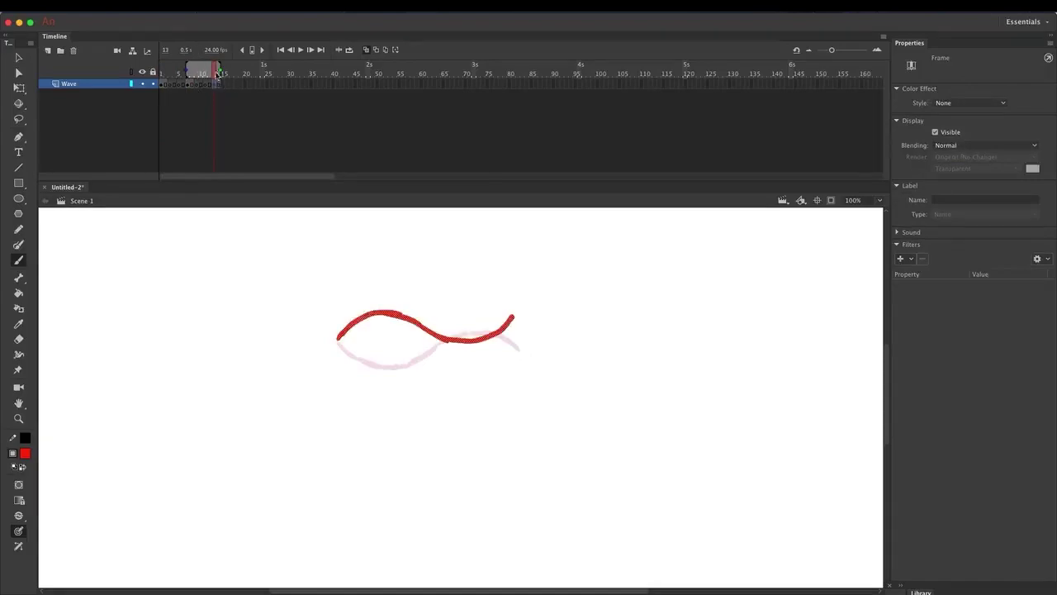
pyautogui.hotkey('ctrl', 'shift', 'a')
pyautogui.press('v')
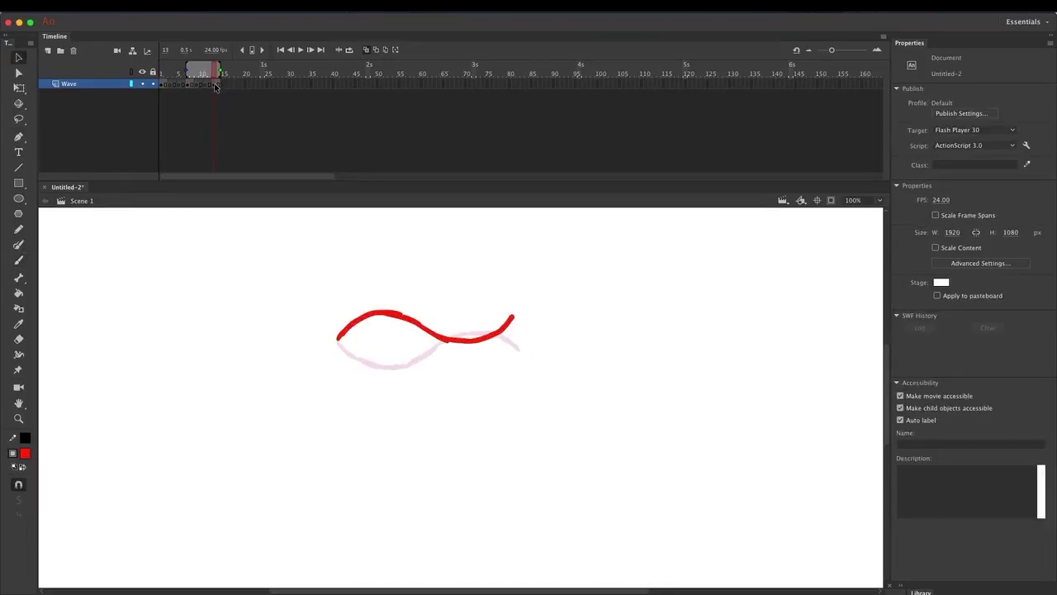
# Compare the wave poses in frames 1, 13 and 7
pyautogui.click(163, 85)
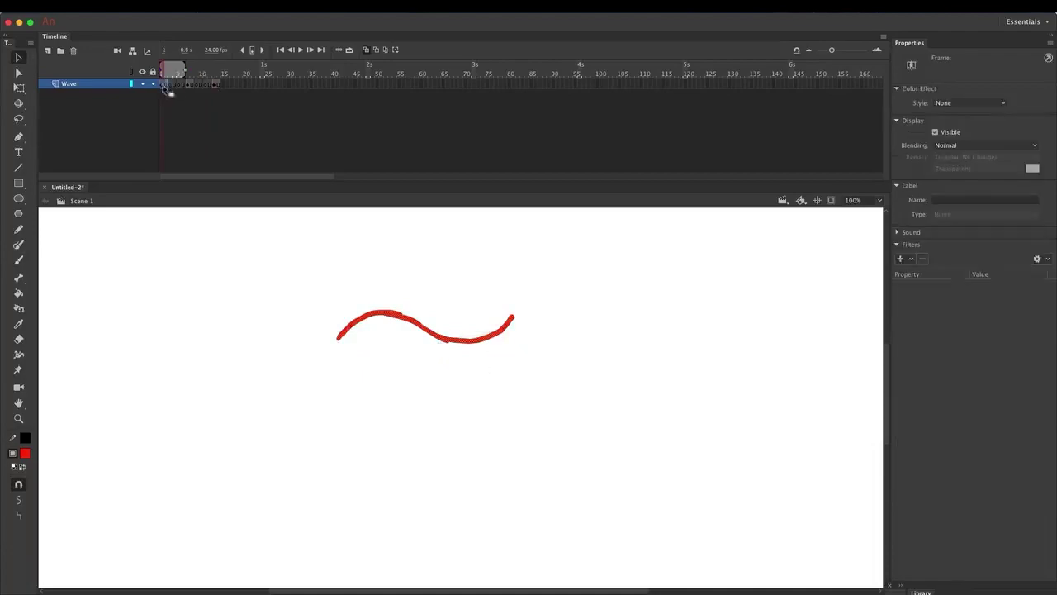
pyautogui.click(219, 85)
pyautogui.click(163, 85)
pyautogui.click(213, 84)
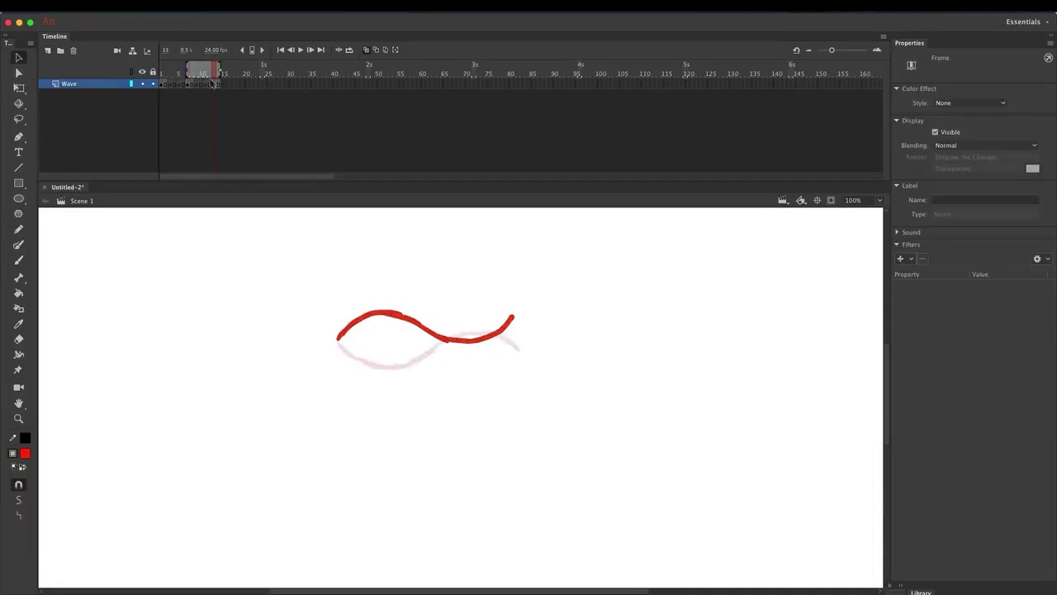
pyautogui.click(186, 64)
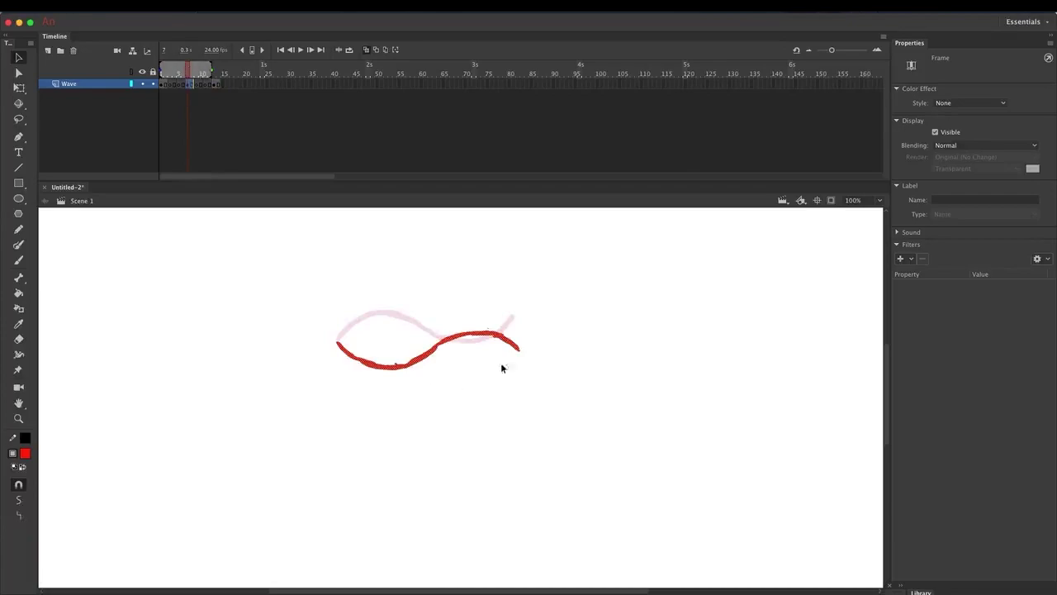
pyautogui.press('b')
pyautogui.press('v')
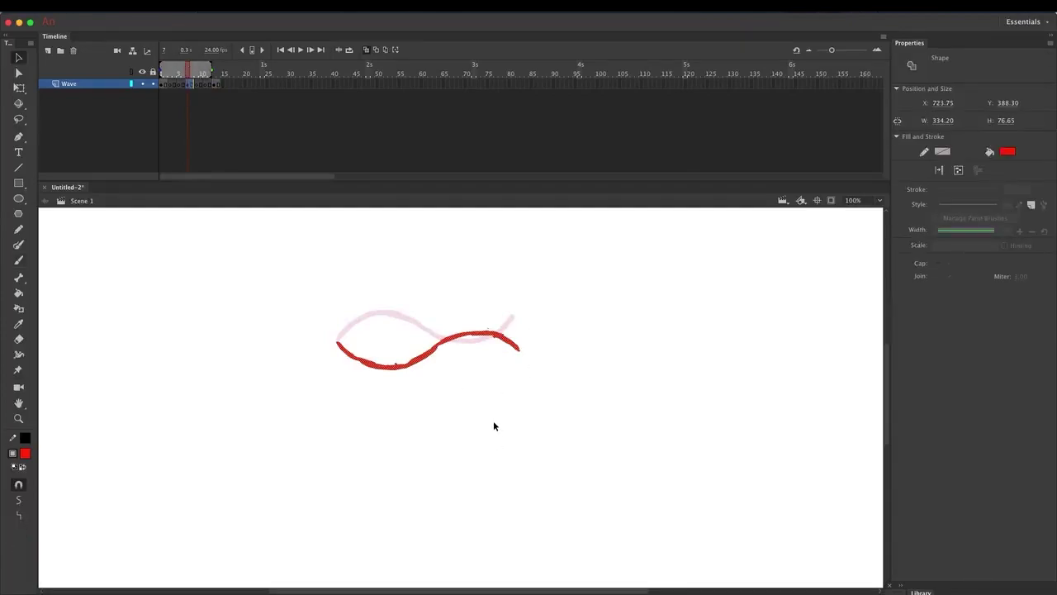
# Paint an in-between wave in frame 3 with its crest shifted right, using the onion-skinned waves of frames 1 and 7 as guides
pyautogui.click(170, 86)
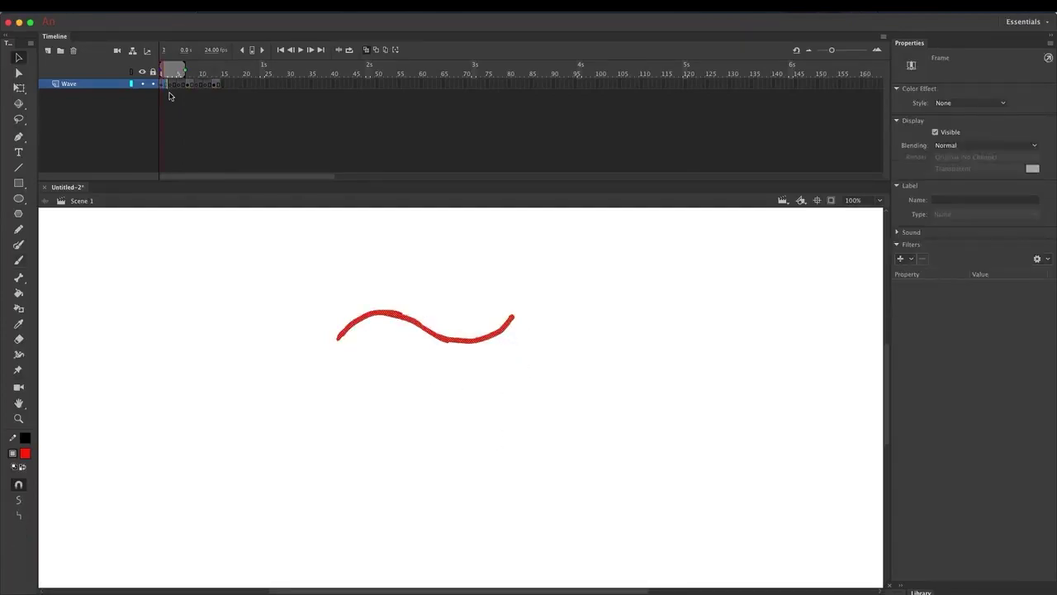
pyautogui.click(171, 86)
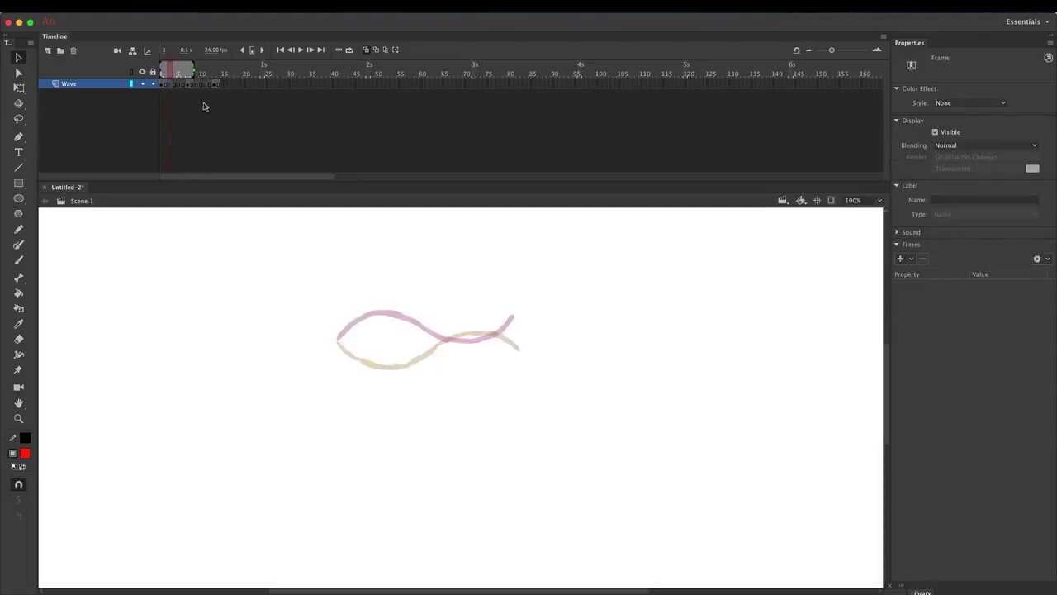
pyautogui.moveTo(443, 378); pyautogui.dragTo(424, 403)
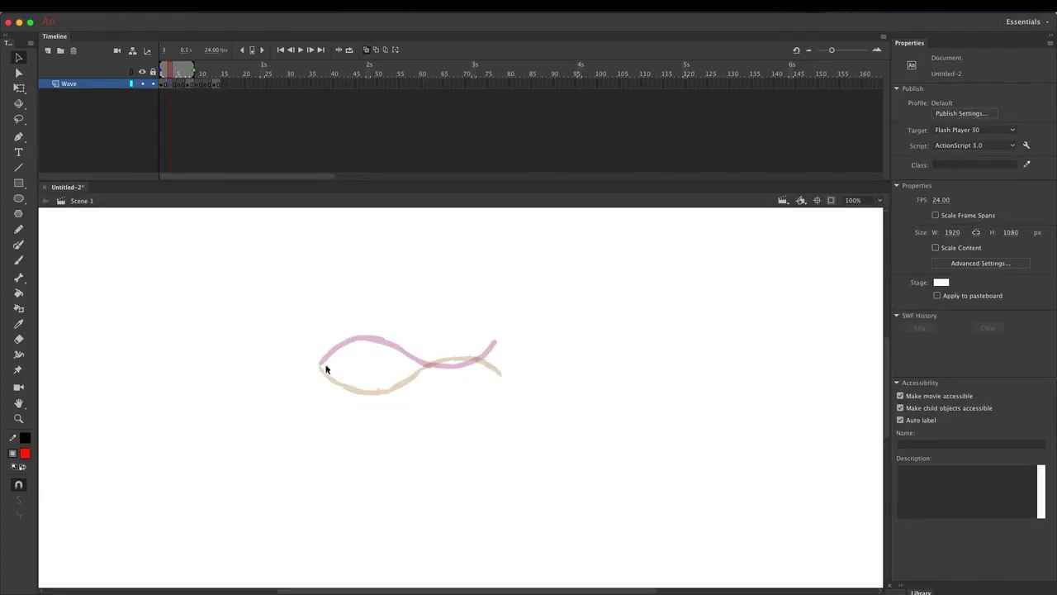
pyautogui.press('b')
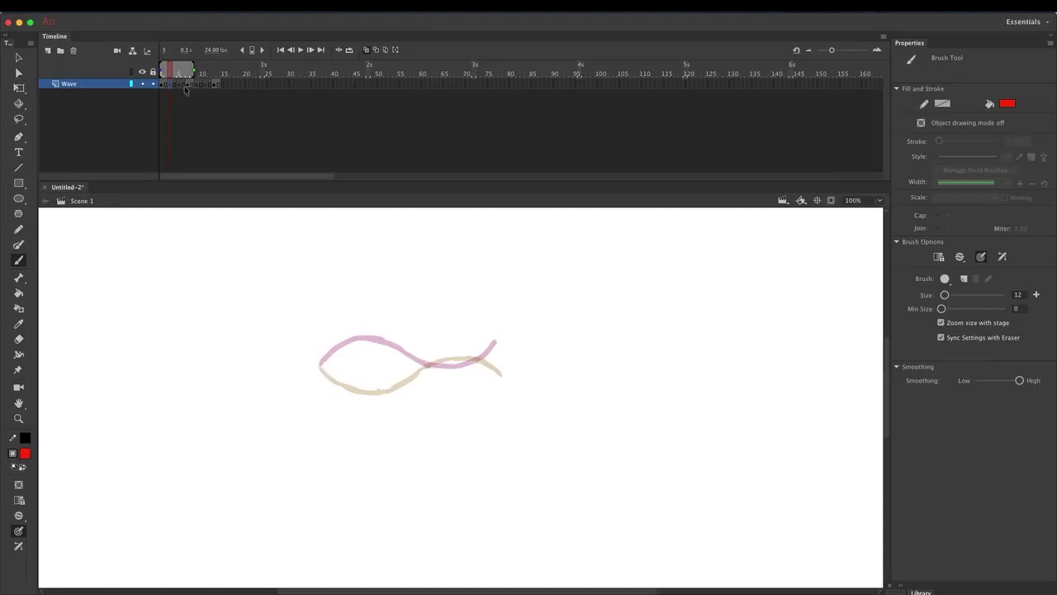
pyautogui.click(173, 85)
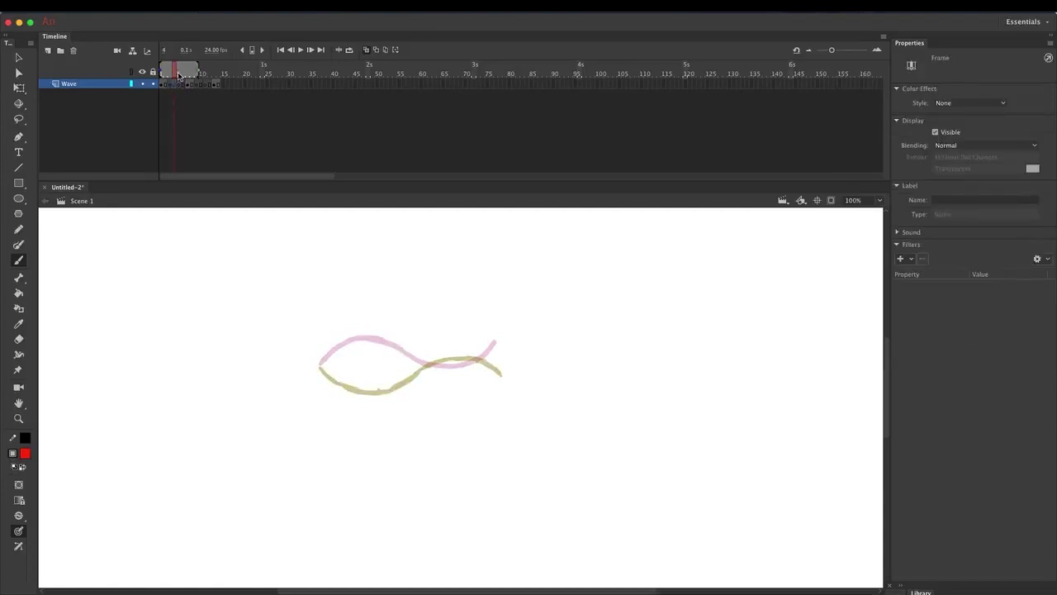
pyautogui.moveTo(370, 334)
pyautogui.mouseDown()
pyautogui.moveTo(367, 402)
pyautogui.moveTo(365, 329)
pyautogui.mouseUp()
pyautogui.press('super+z')
pyautogui.hotkey('ctrl', 'z')
pyautogui.press('super+z')
pyautogui.moveTo(323, 366)
pyautogui.mouseDown()
pyautogui.moveTo(418, 348)
pyautogui.moveTo(394, 344)
pyautogui.moveTo(370, 357)
pyautogui.moveTo(411, 347)
pyautogui.moveTo(388, 345)
pyautogui.moveTo(460, 379)
pyautogui.moveTo(496, 341)
pyautogui.mouseUp()
pyautogui.press('super+z')
pyautogui.press('.')
pyautogui.press('.')
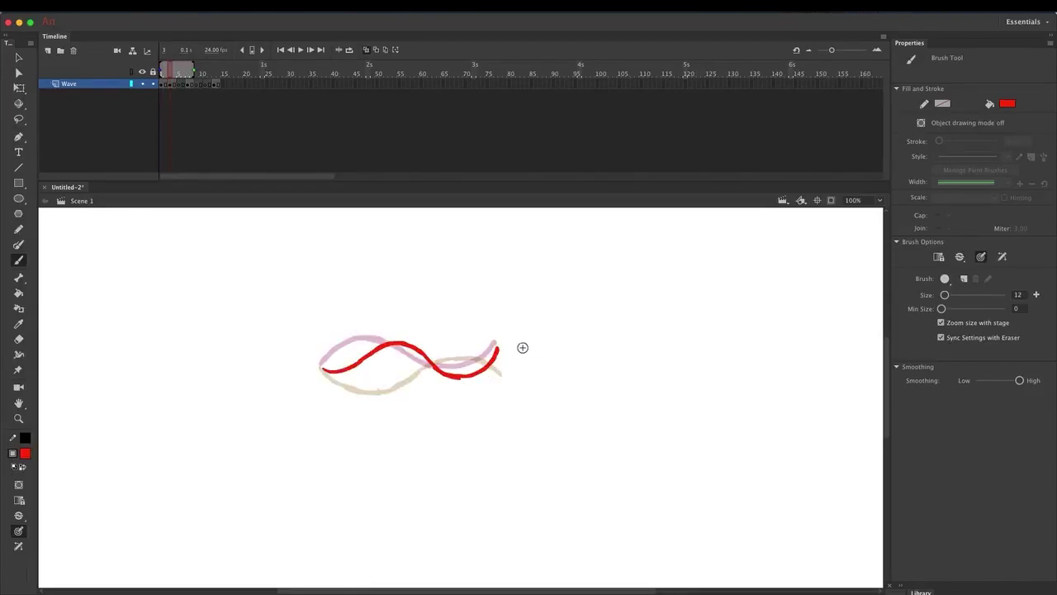
pyautogui.moveTo(405, 334)
pyautogui.mouseDown()
pyautogui.moveTo(389, 348)
pyautogui.moveTo(484, 366)
pyautogui.moveTo(433, 363)
pyautogui.mouseUp()
# Reshape the right crest of the frame 7 wave slightly higher with the Brush and Eraser
pyautogui.press('.')
pyautogui.press('.')
pyautogui.press('.')
pyautogui.press('.')
pyautogui.press('e')
pyautogui.press('b')
pyautogui.press('e')
pyautogui.press('b')
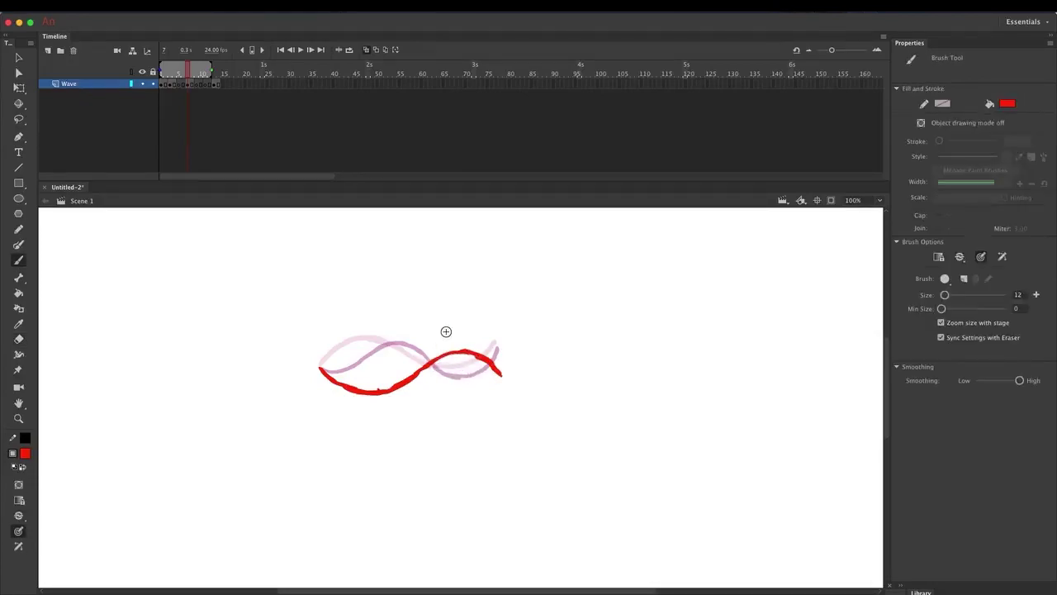
# Paint an in-between wave in frame 5, midway between the waves of frames 3 and 7
pyautogui.click(164, 85)
pyautogui.click(170, 85)
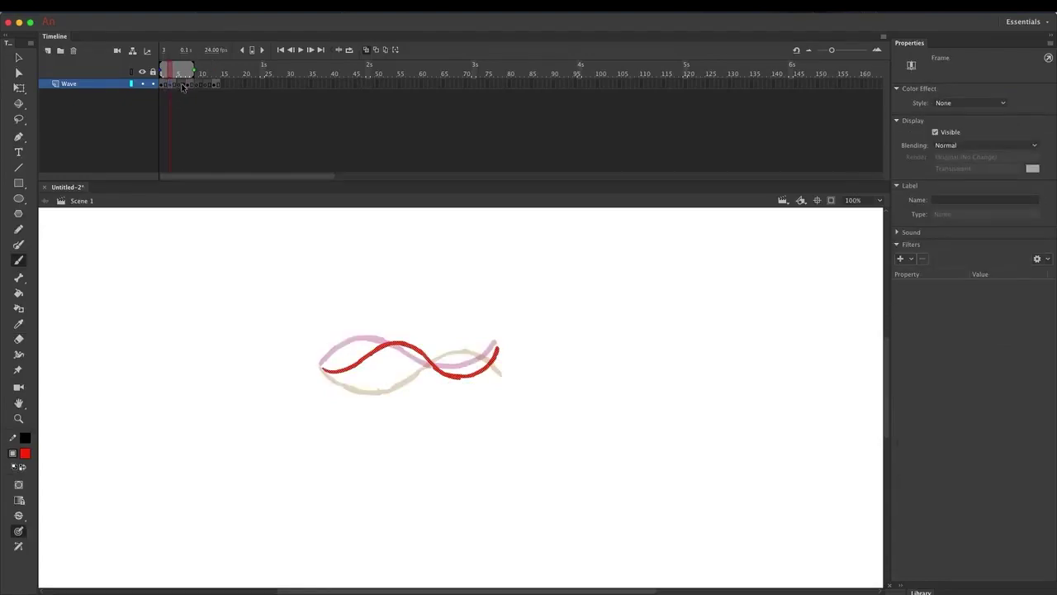
pyautogui.click(180, 86)
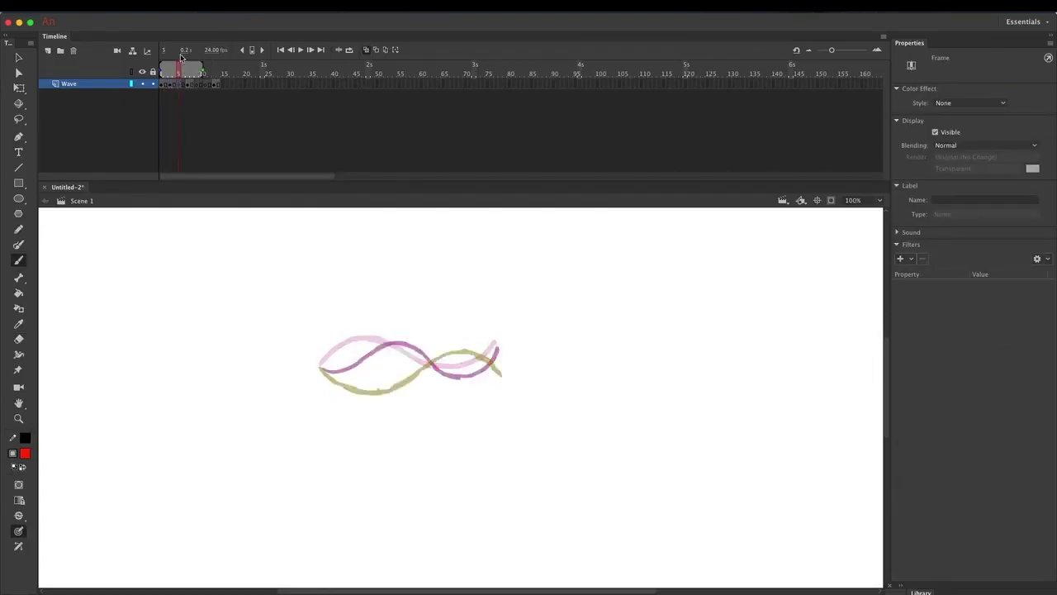
pyautogui.click(180, 61)
pyautogui.moveTo(323, 375)
pyautogui.mouseDown()
pyautogui.moveTo(356, 382)
pyautogui.moveTo(323, 374)
pyautogui.moveTo(353, 382)
pyautogui.moveTo(398, 368)
pyautogui.moveTo(360, 382)
pyautogui.moveTo(379, 381)
pyautogui.moveTo(426, 352)
pyautogui.mouseUp()
pyautogui.press('super+z')
pyautogui.press('super+z')
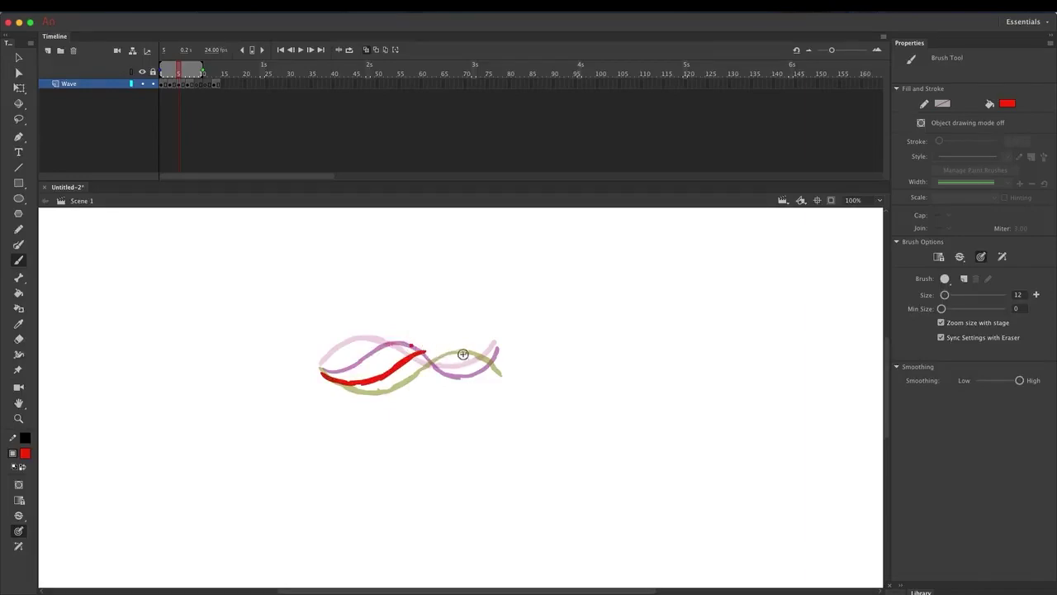
pyautogui.press('super+z')
pyautogui.moveTo(400, 365)
pyautogui.mouseDown()
pyautogui.moveTo(438, 354)
pyautogui.moveTo(488, 366)
pyautogui.moveTo(499, 353)
pyautogui.mouseUp()
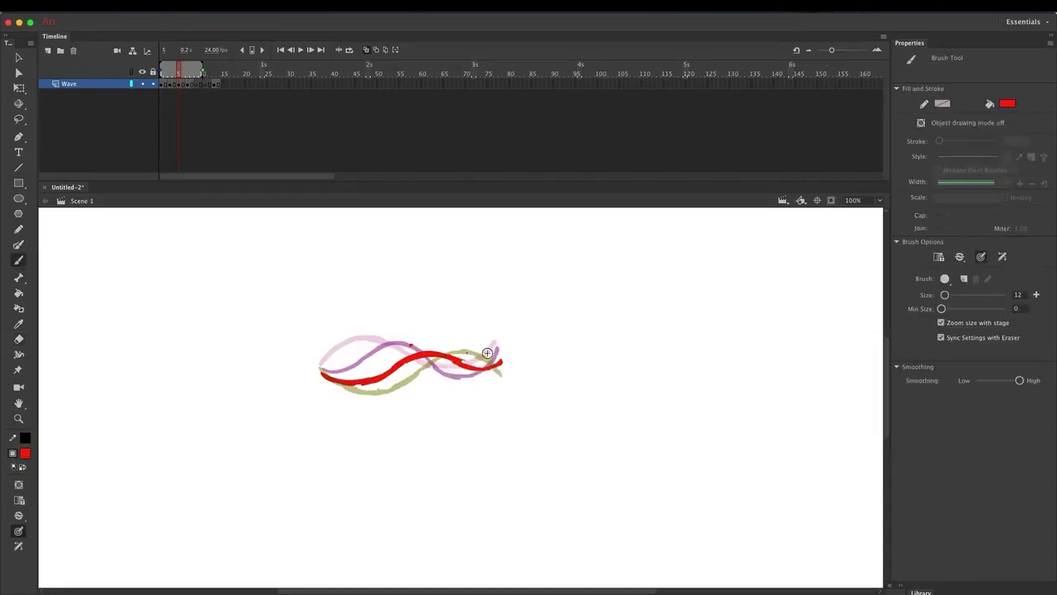
# Turn off onion skinning and play back the wave animation from the first frame
pyautogui.press('Return')
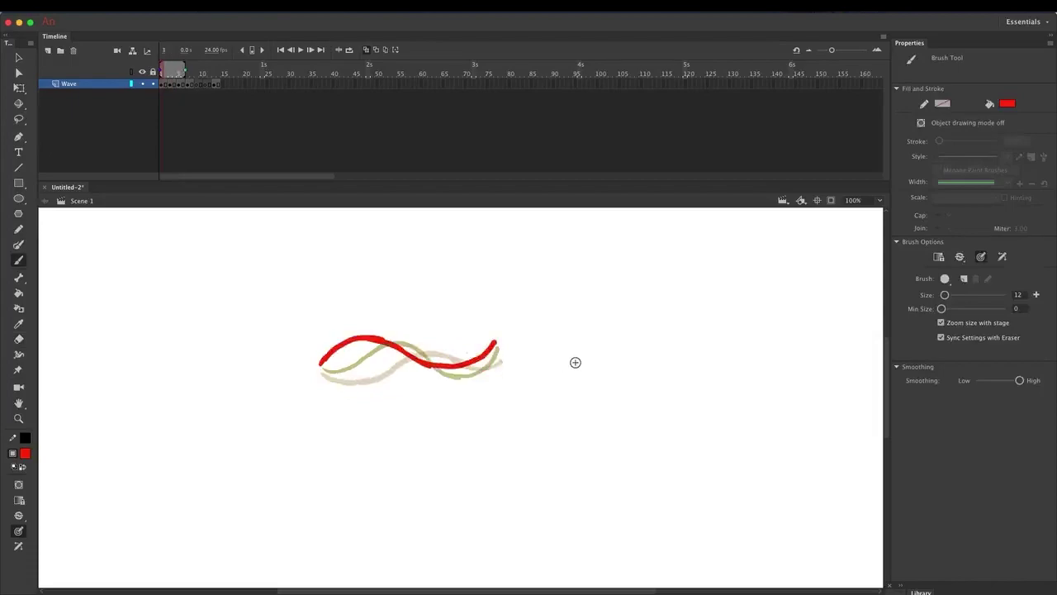
pyautogui.moveTo(172, 73); pyautogui.dragTo(146, 78)
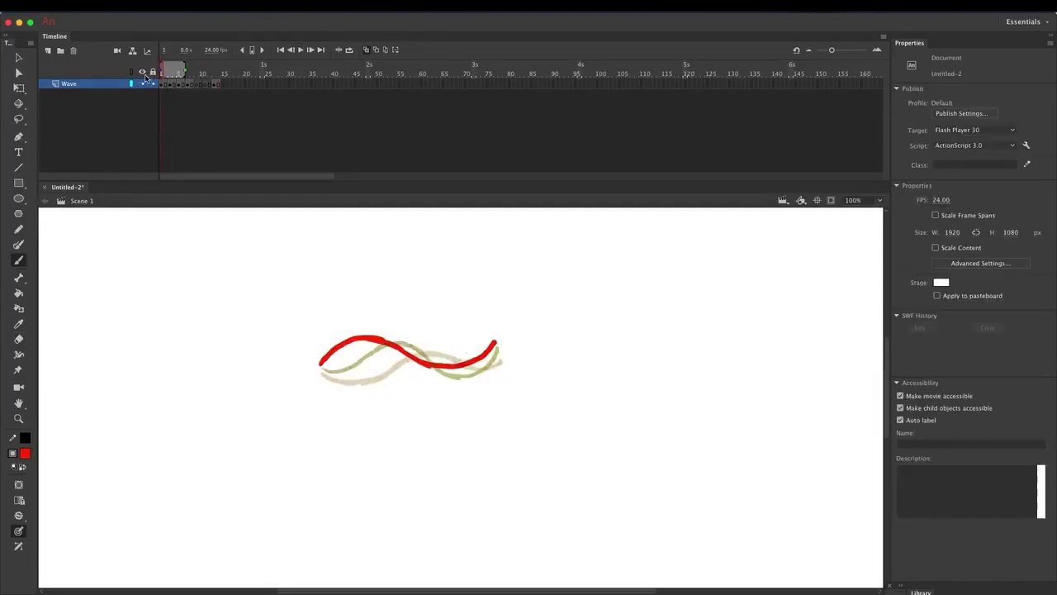
pyautogui.click(367, 50)
pyautogui.press('Return')
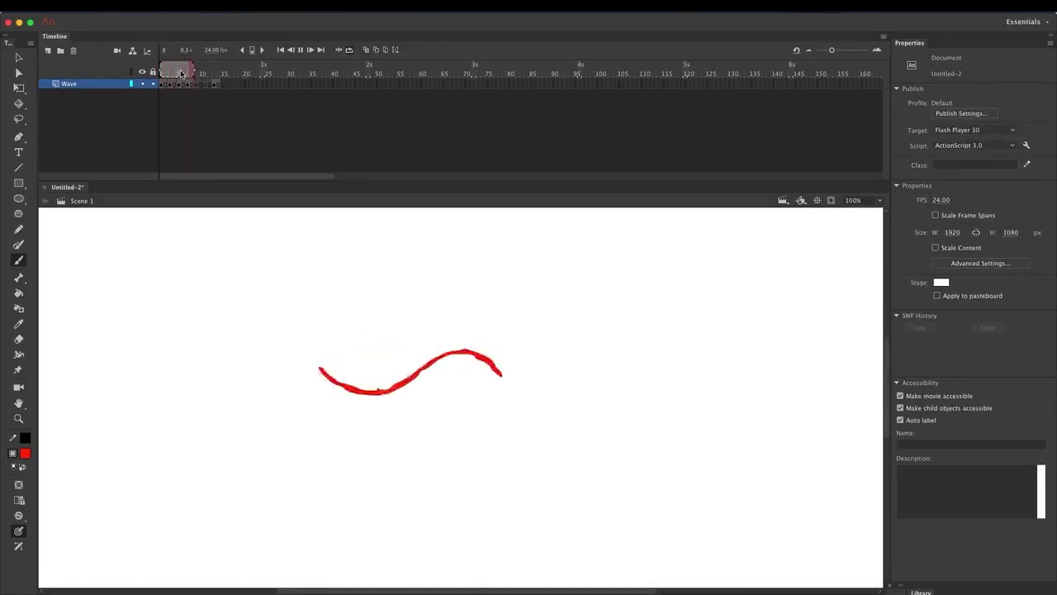
# Stop the looped playback and turn onion skinning back on with frame 7 of the Wave layer selected
pyautogui.click(180, 68)
pyautogui.click(363, 51)
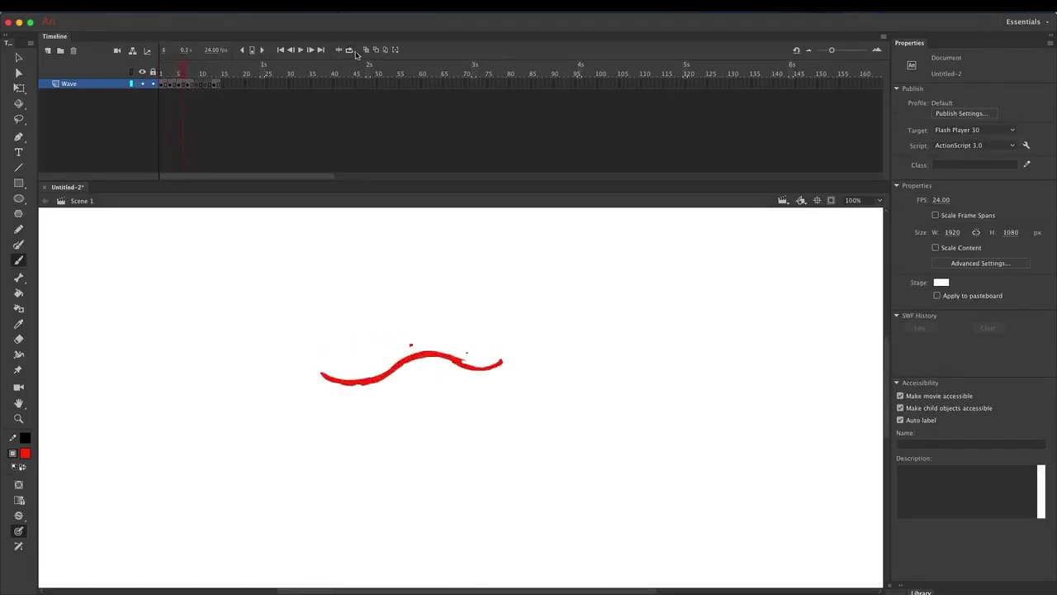
pyautogui.click(198, 84)
pyautogui.moveTo(172, 72); pyautogui.dragTo(191, 71)
pyautogui.click(189, 85)
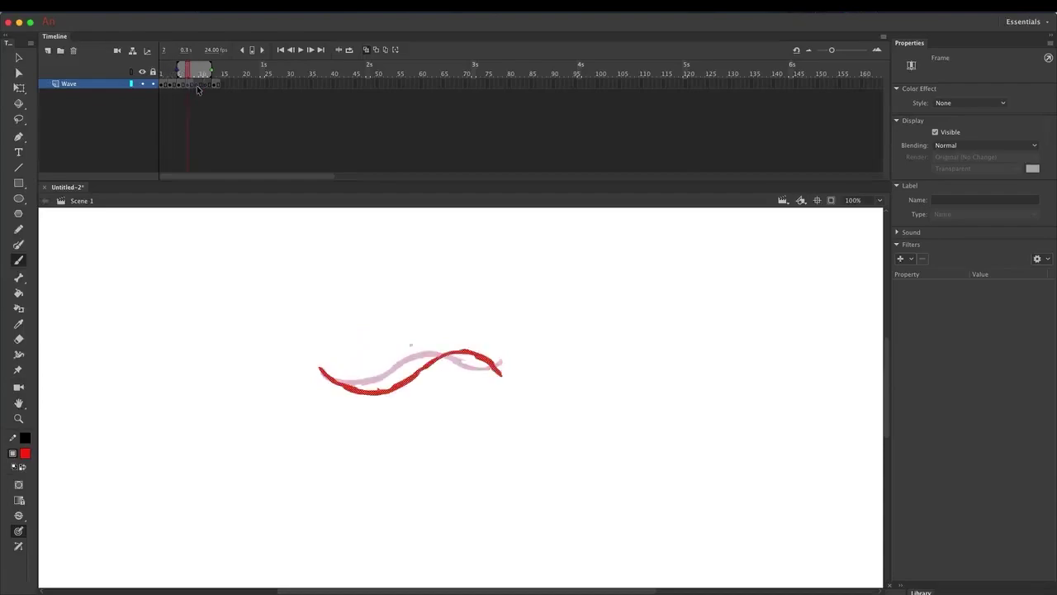
pyautogui.press('v')
pyautogui.moveTo(304, 327)
pyautogui.mouseDown()
pyautogui.moveTo(359, 440)
pyautogui.moveTo(565, 426)
pyautogui.moveTo(560, 408)
pyautogui.mouseUp()
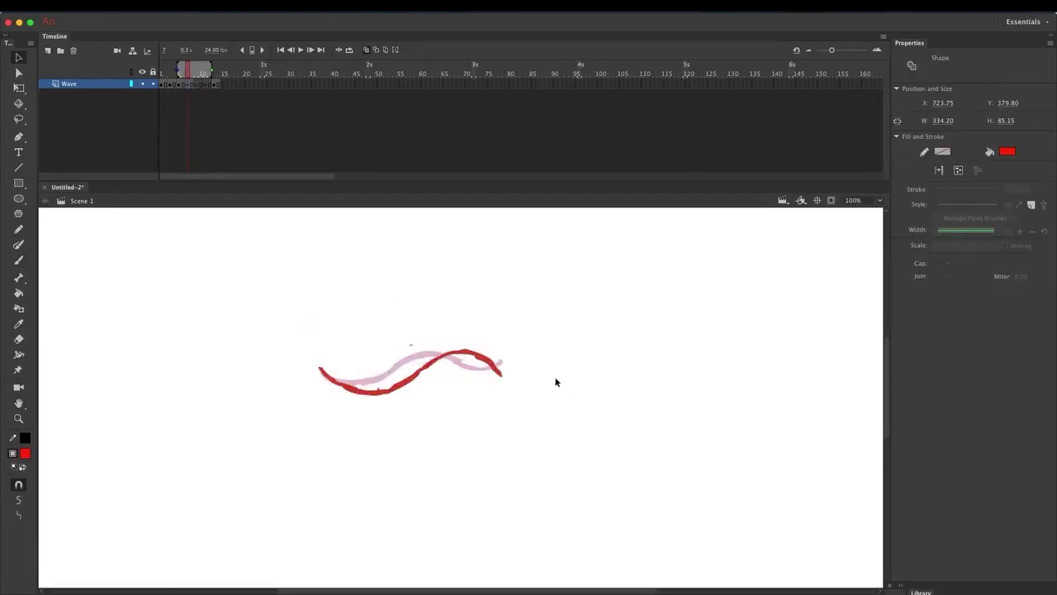
pyautogui.press('b')
pyautogui.moveTo(494, 301)
pyautogui.mouseDown()
pyautogui.moveTo(314, 467)
pyautogui.moveTo(512, 309)
pyautogui.mouseUp()
pyautogui.press('super+z')
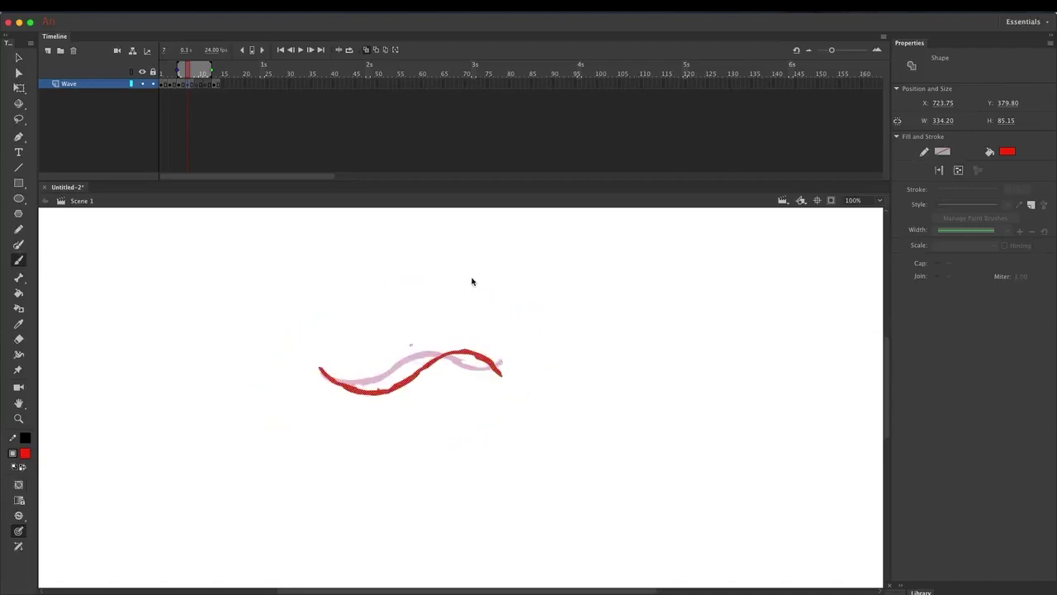
# Write the label "1 Key" with the Brush beside the wave in frame 13
pyautogui.click(215, 85)
pyautogui.click(215, 83)
pyautogui.press('v')
pyautogui.press('b')
pyautogui.moveTo(572, 333)
pyautogui.mouseDown()
pyautogui.moveTo(579, 351)
pyautogui.moveTo(607, 359)
pyautogui.mouseUp()
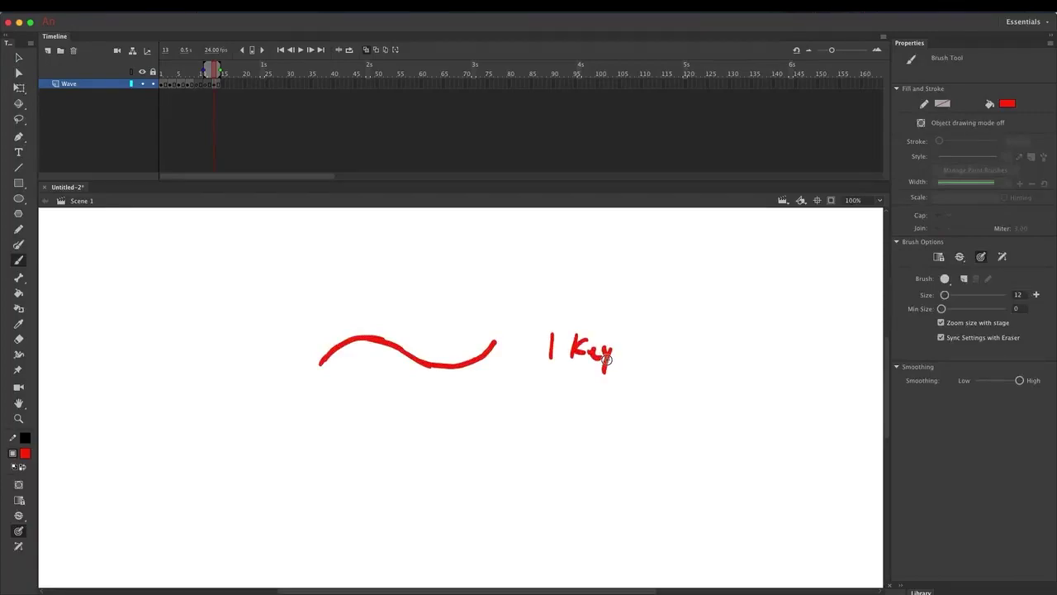
# Paint an in-between wave in frame 9 with the Brush and Eraser, using the onion-skinned waves of frames 7 and 13 as guides
pyautogui.click(191, 86)
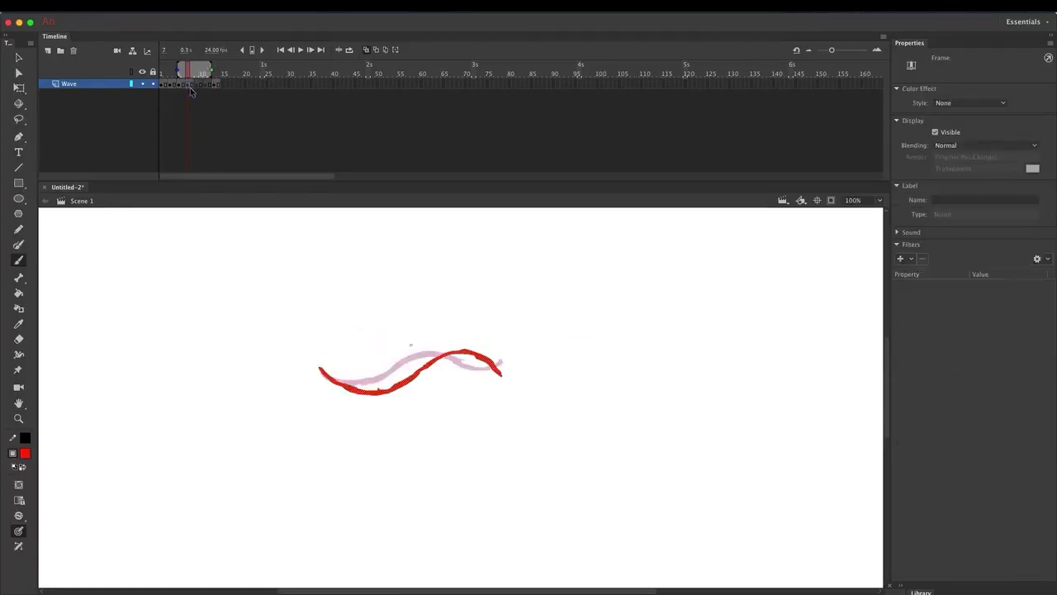
pyautogui.click(199, 74)
pyautogui.press('b')
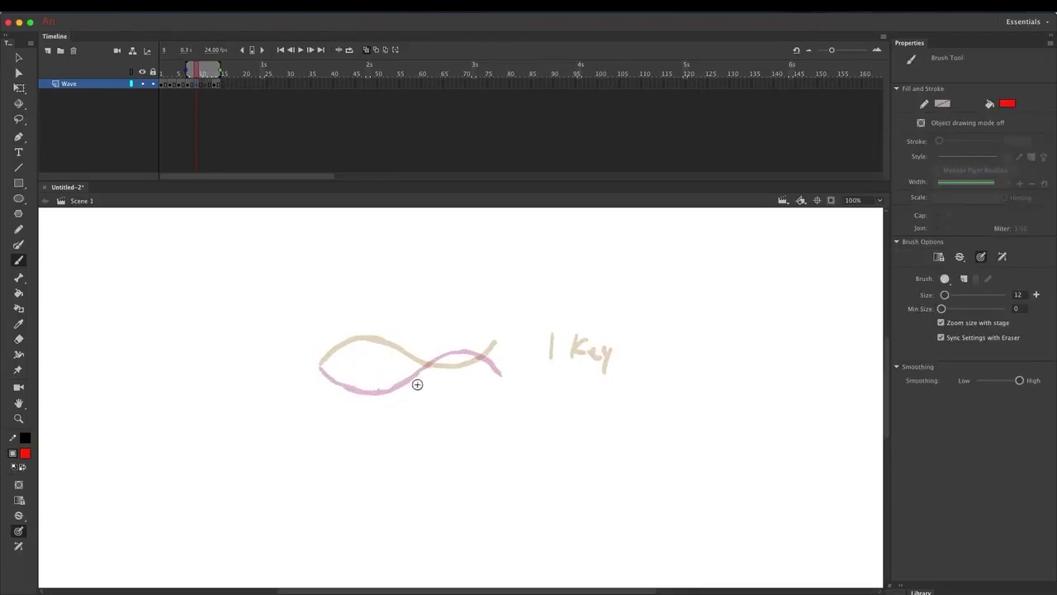
pyautogui.moveTo(323, 362)
pyautogui.mouseDown()
pyautogui.moveTo(410, 391)
pyautogui.moveTo(441, 364)
pyautogui.moveTo(391, 394)
pyautogui.moveTo(371, 384)
pyautogui.moveTo(398, 391)
pyautogui.moveTo(390, 389)
pyautogui.moveTo(432, 368)
pyautogui.moveTo(484, 356)
pyautogui.mouseUp()
pyautogui.press('super+z')
pyautogui.press('e')
pyautogui.press('b')
pyautogui.press('e')
pyautogui.press('b')
pyautogui.press('e')
pyautogui.press('b')
pyautogui.press('e')
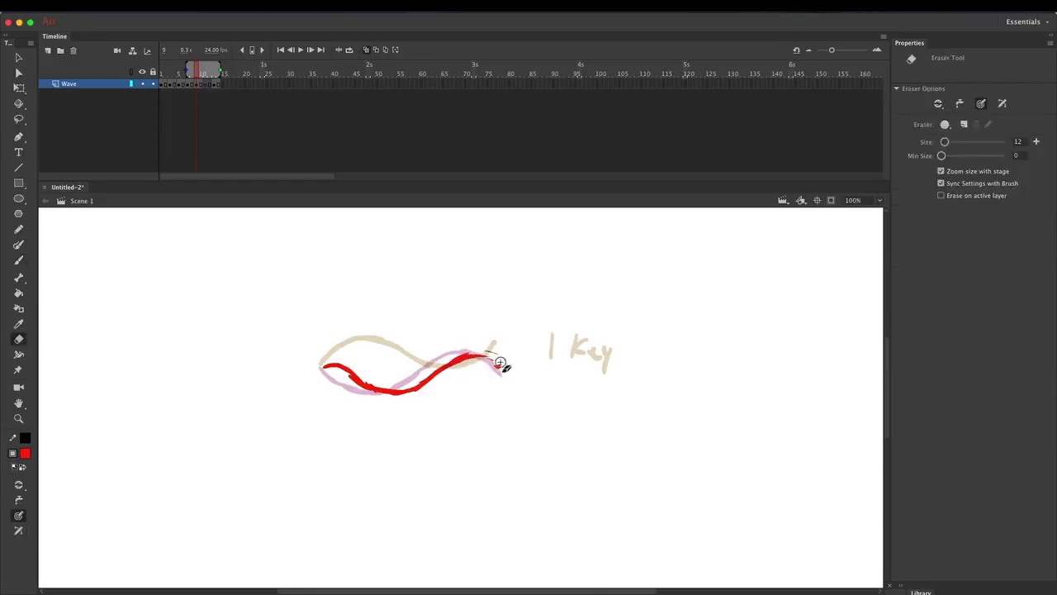
pyautogui.press('b')
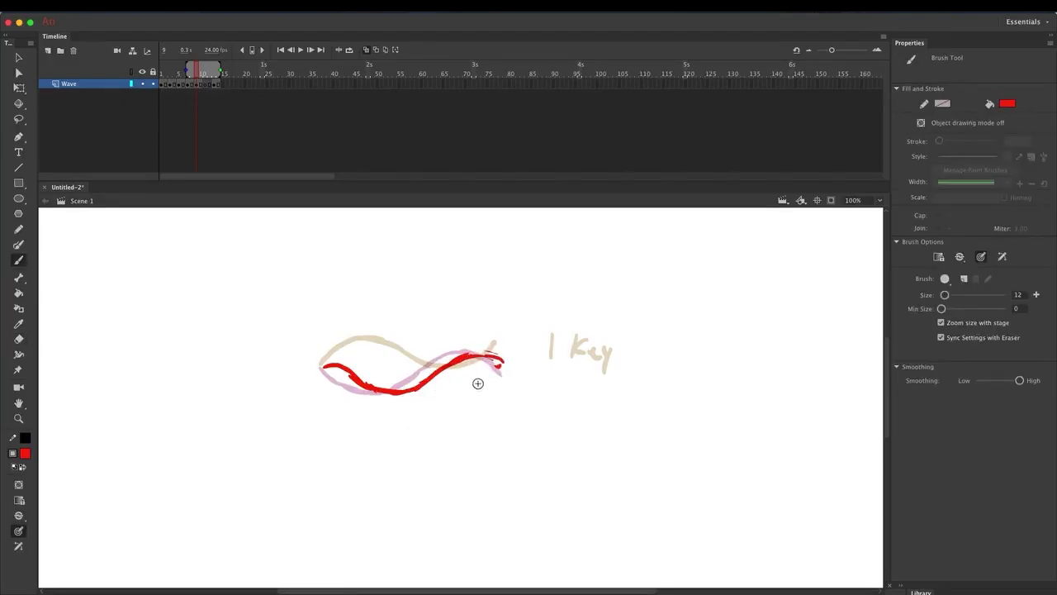
# Paint an in-between wave in frame 11, midway between the waves of frames 9 and 13, and clean up its stroke
pyautogui.press('.')
pyautogui.press('.')
pyautogui.moveTo(322, 363); pyautogui.dragTo(369, 353)
pyautogui.press('super+z')
pyautogui.moveTo(322, 363)
pyautogui.mouseDown()
pyautogui.moveTo(335, 355)
pyautogui.moveTo(413, 383)
pyautogui.mouseUp()
pyautogui.moveTo(428, 383)
pyautogui.mouseDown()
pyautogui.moveTo(475, 353)
pyautogui.moveTo(465, 357)
pyautogui.moveTo(504, 351)
pyautogui.moveTo(473, 366)
pyautogui.moveTo(500, 357)
pyautogui.mouseUp()
pyautogui.press('e')
pyautogui.press('b')
pyautogui.press('e')
pyautogui.press('b')
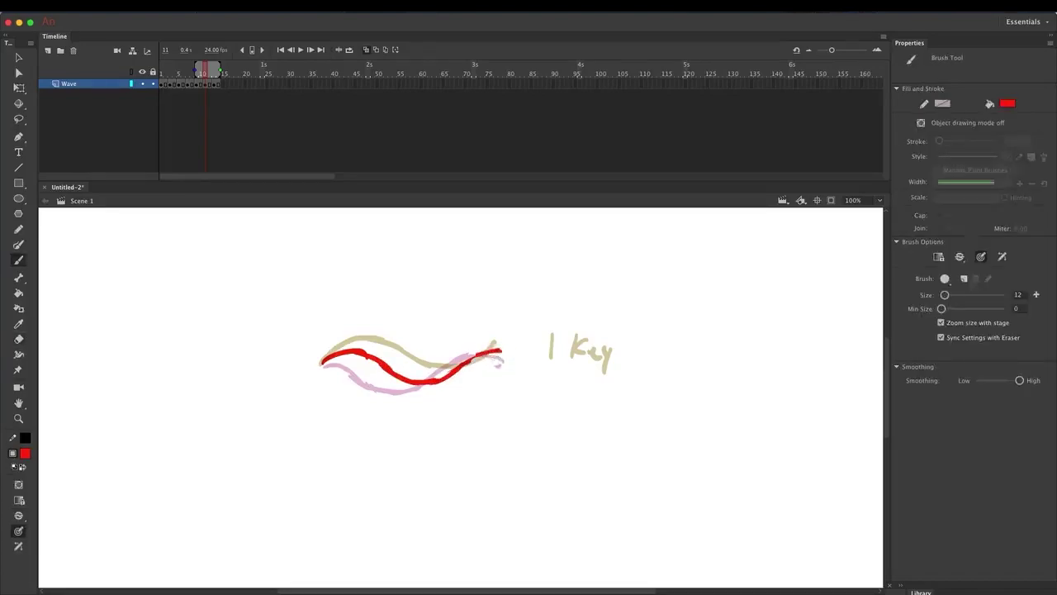
# Turn off onion skinning and scrub the wave animation back to the first frame
pyautogui.press('z')
pyautogui.keyDown('alt'); pyautogui.click(459, 377); pyautogui.keyUp('alt')
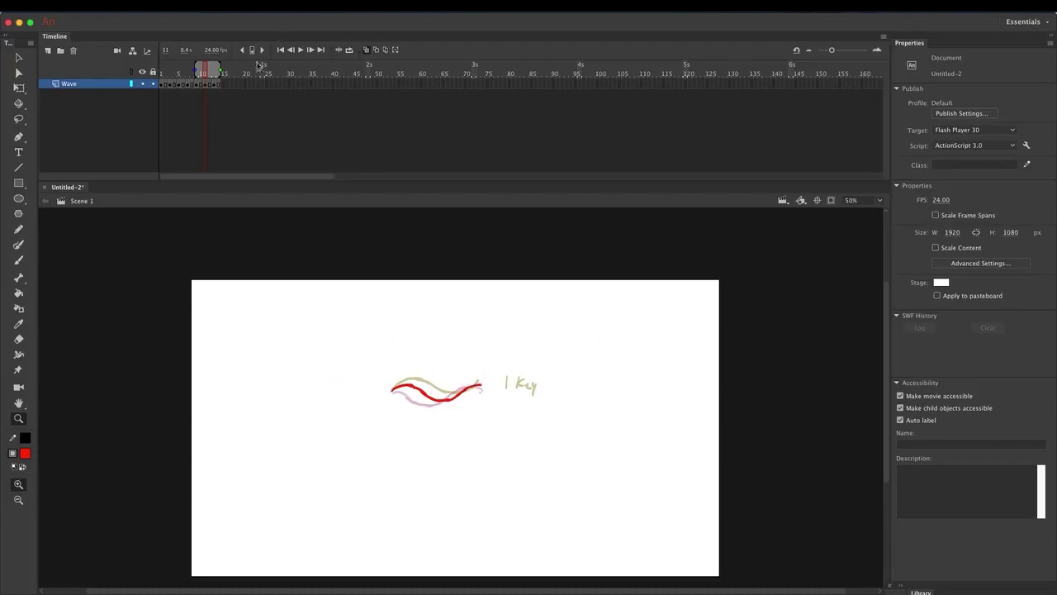
pyautogui.click(348, 51)
pyautogui.moveTo(212, 73); pyautogui.dragTo(161, 85)
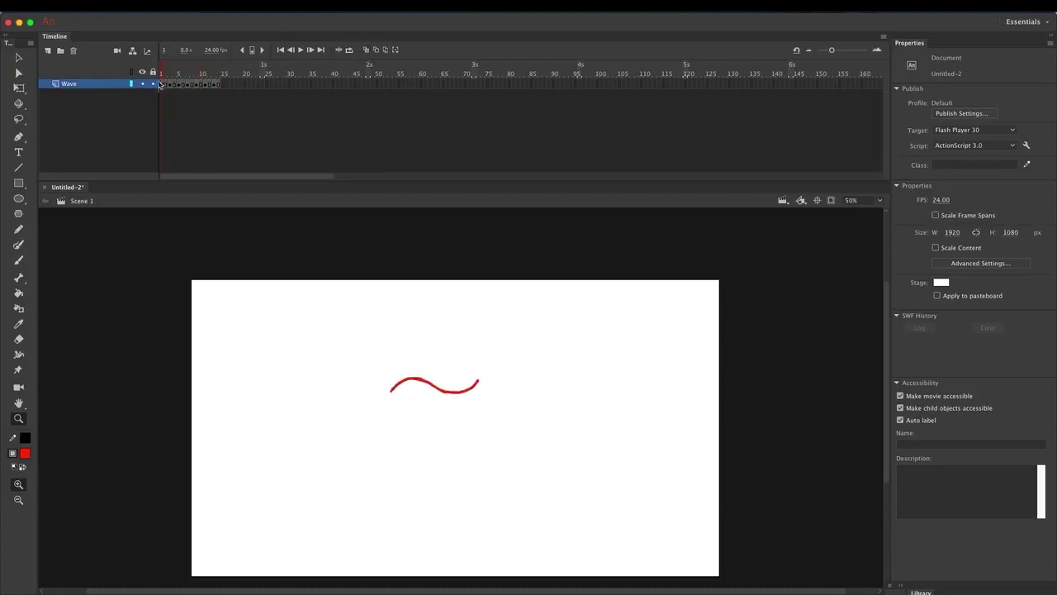
pyautogui.click(478, 412)
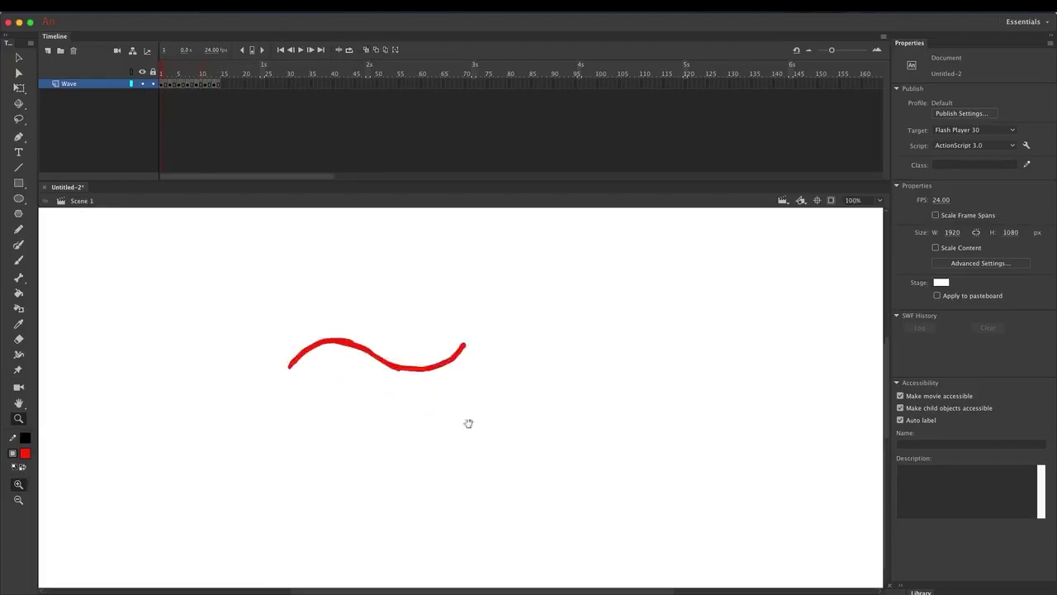
# Remove frames 13 and 14, which repeat the first key wave, from the Wave layer
pyautogui.click(216, 85)
pyautogui.press('v')
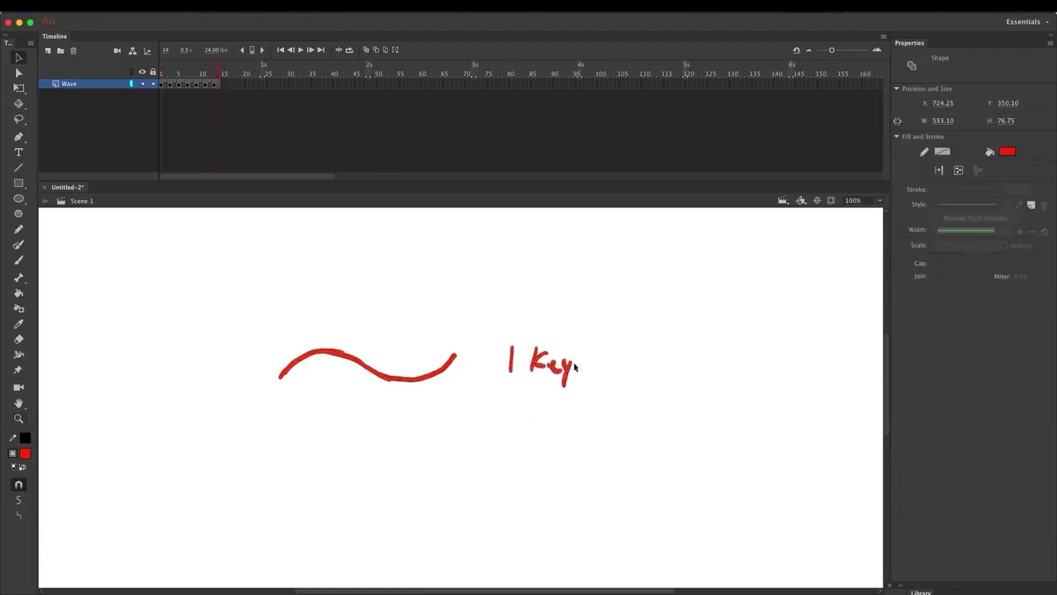
pyautogui.click(164, 85)
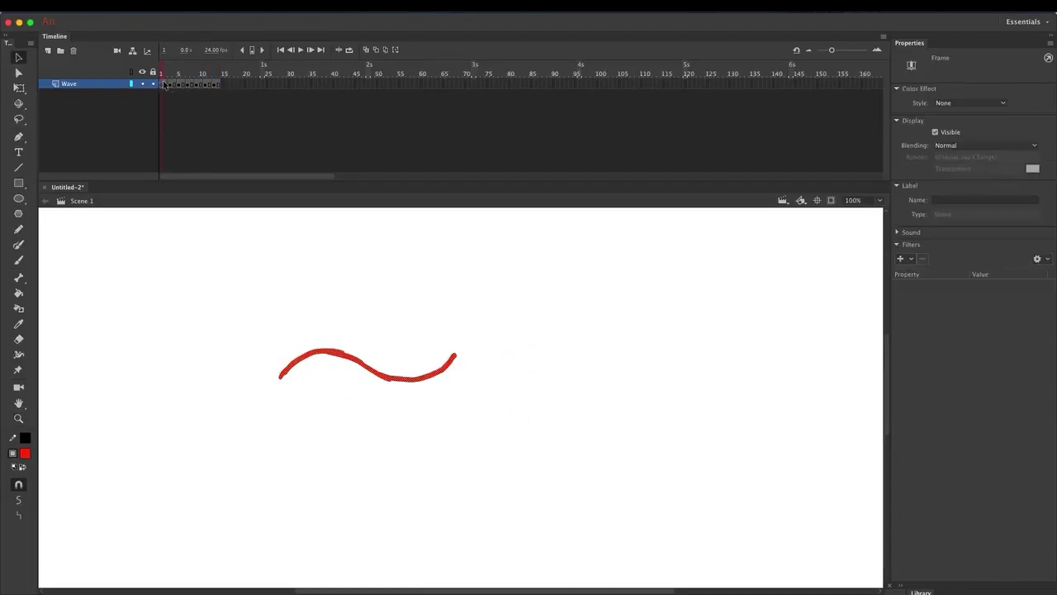
pyautogui.click(224, 93)
pyautogui.click(216, 85)
pyautogui.hotkey('shift', 'F5')
# Turn on looping over frames 1 to 12 and play the wave animation from the start
pyautogui.moveTo(209, 76); pyautogui.dragTo(137, 90)
pyautogui.click(349, 50)
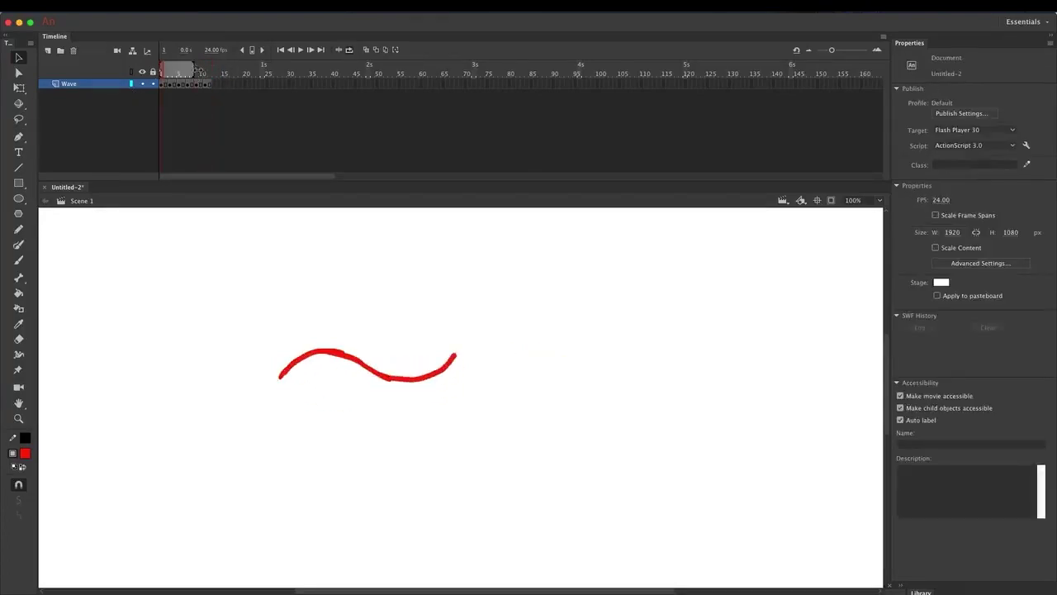
pyautogui.press('Return')
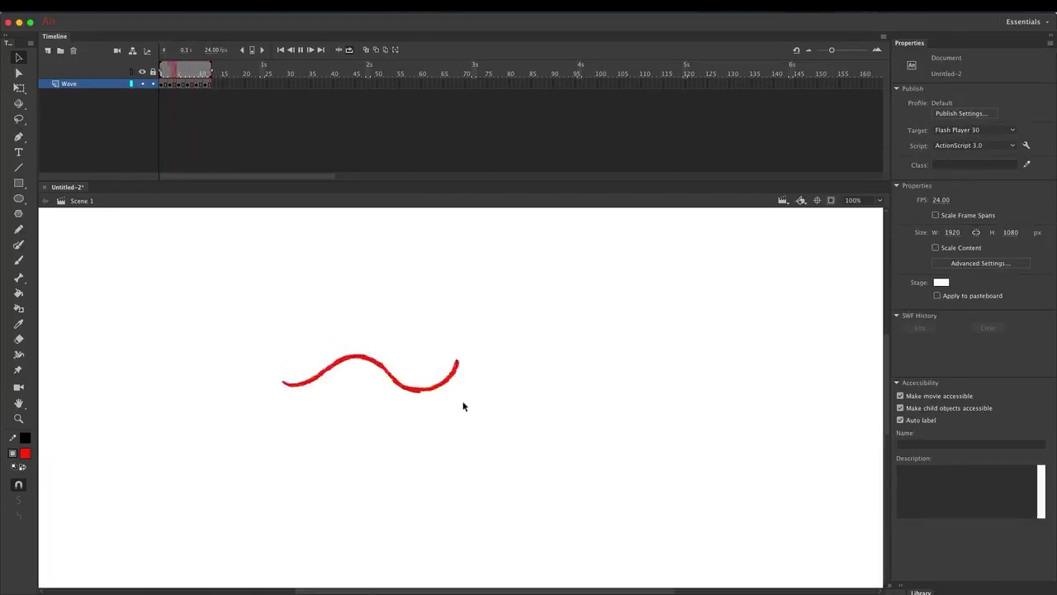
# Stop playback, step through the frames without onion skinning, and erase the stray dots around the wave in frame 5
pyautogui.click(176, 81)
pyautogui.click(367, 50)
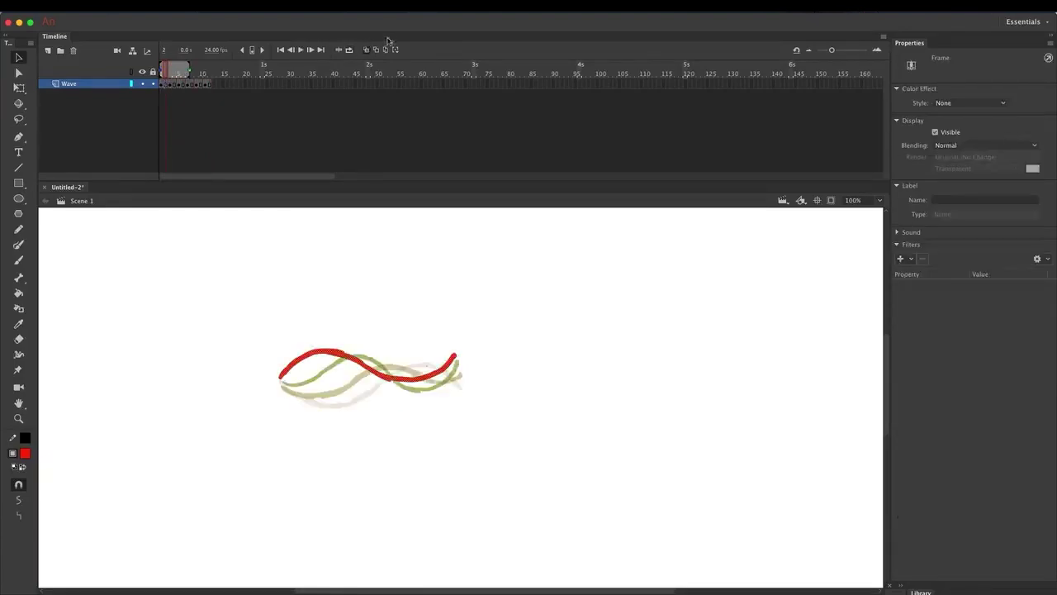
pyautogui.click(367, 51)
pyautogui.press('.')
pyautogui.press('.')
pyautogui.press('.')
pyautogui.press('.')
pyautogui.press('.')
pyautogui.press(',')
pyautogui.press(',')
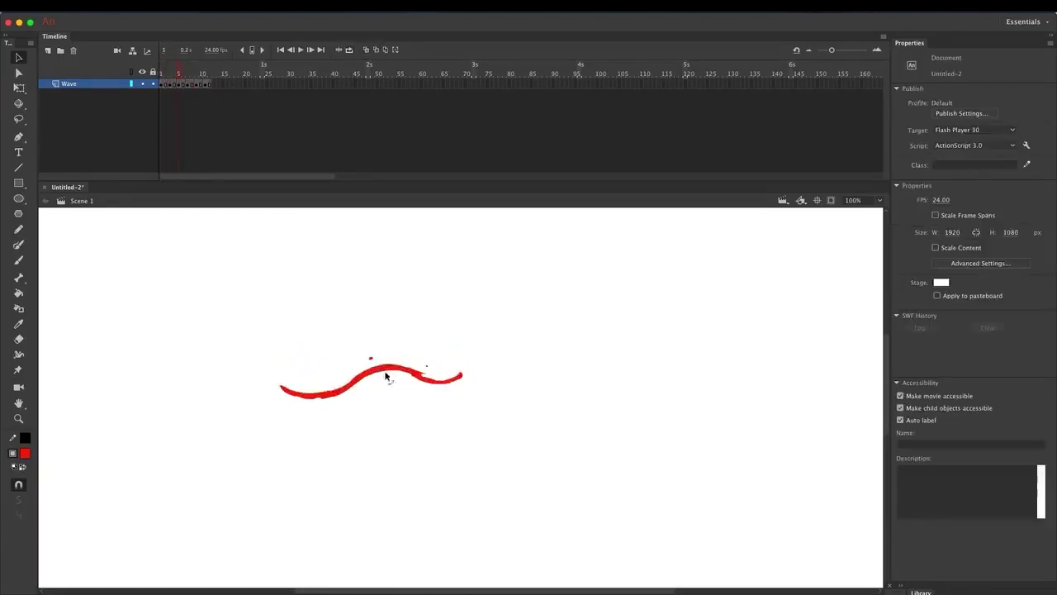
pyautogui.press('e')
# Clean up the stray marks at the right crest of the frame 9 wave with the Eraser and Brush
pyautogui.press('.')
pyautogui.press('.')
pyautogui.press('.')
pyautogui.press('.')
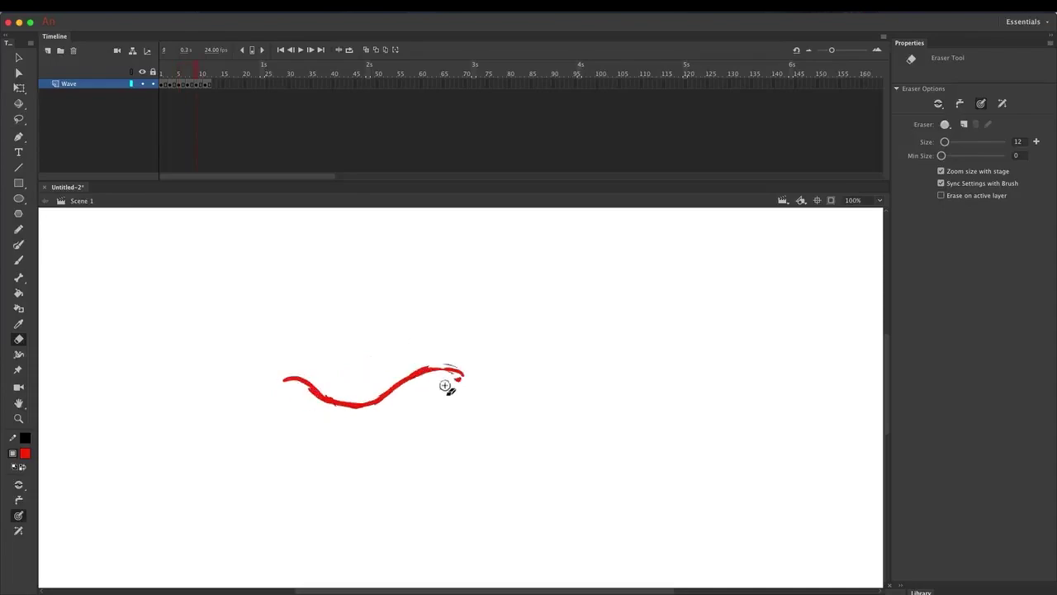
pyautogui.press('b')
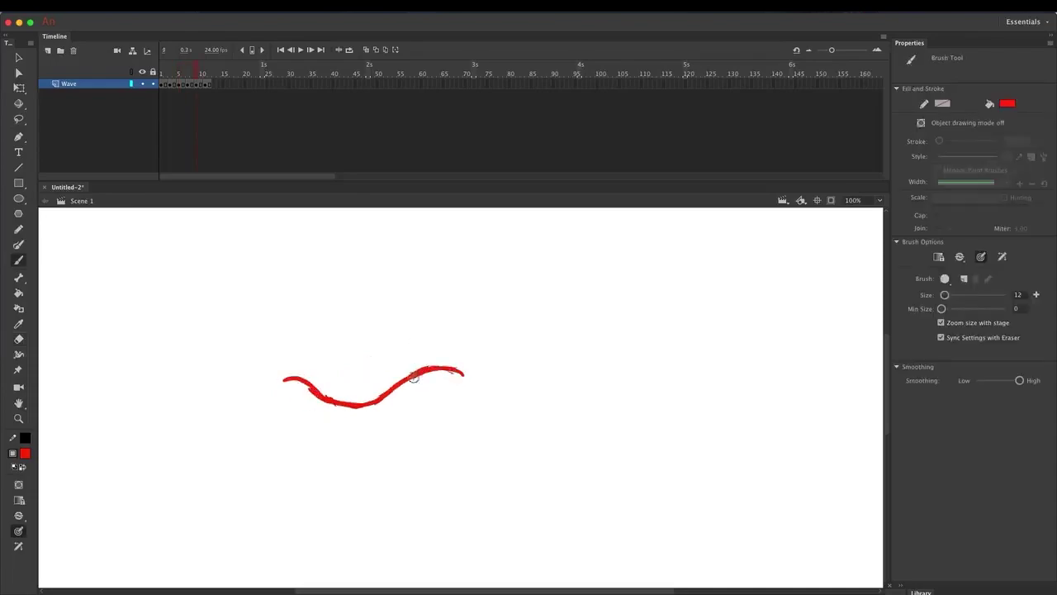
# Duplicate the Wave layer and lock the original
pyautogui.click(102, 82)
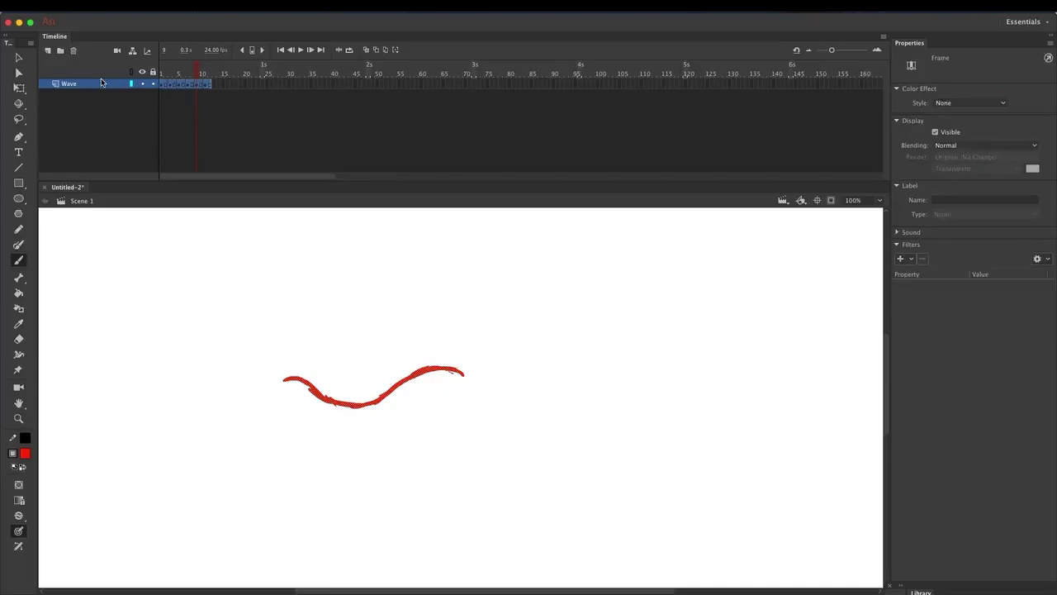
pyautogui.rightClick(95, 88)
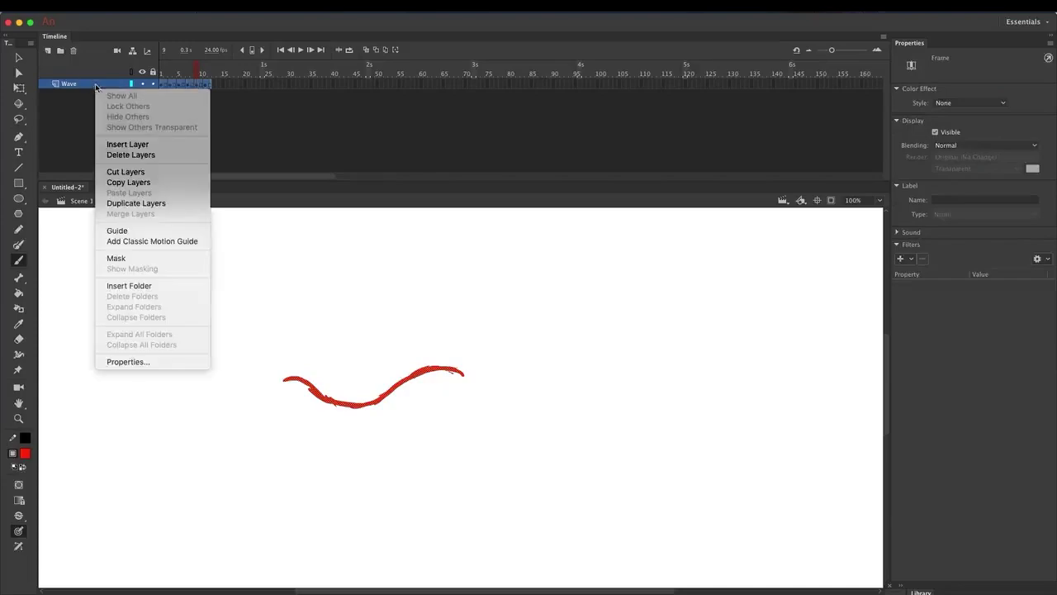
pyautogui.click(183, 204)
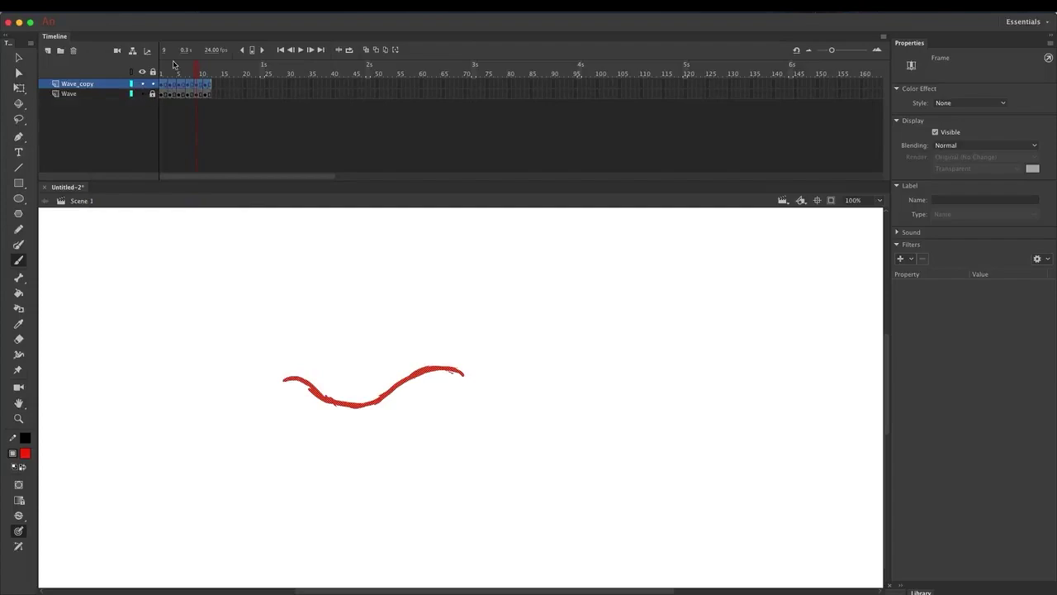
# Move the Wave_copy drawings of all 12 frames straight down below the original wave, to about Y 543, using Edit Multiple Frames
pyautogui.click(386, 51)
pyautogui.moveTo(183, 74); pyautogui.dragTo(145, 70)
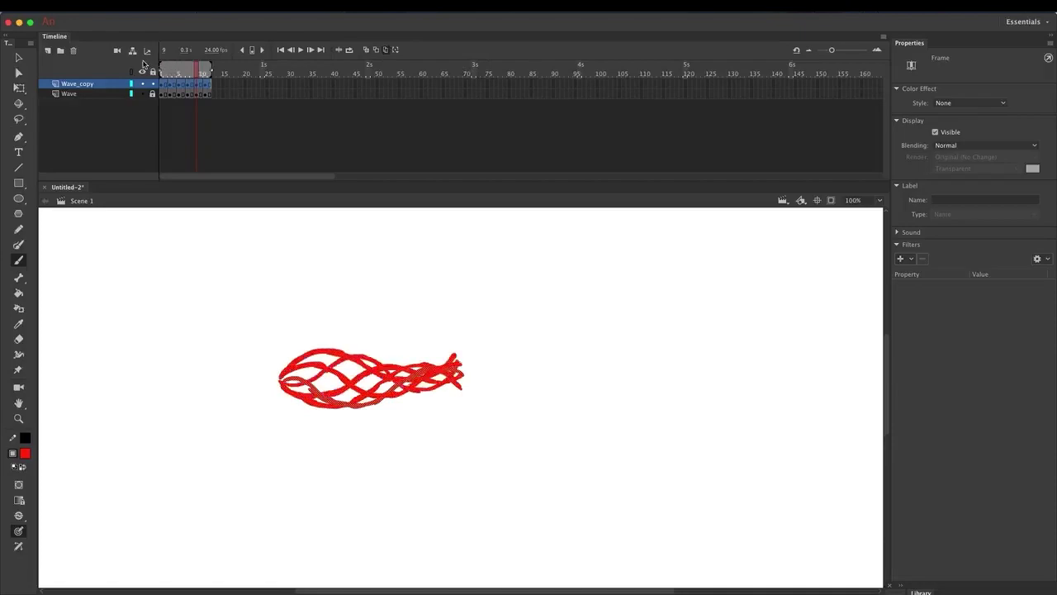
pyautogui.press('v')
pyautogui.moveTo(582, 308); pyautogui.dragTo(182, 462)
pyautogui.moveTo(401, 402); pyautogui.dragTo(402, 512)
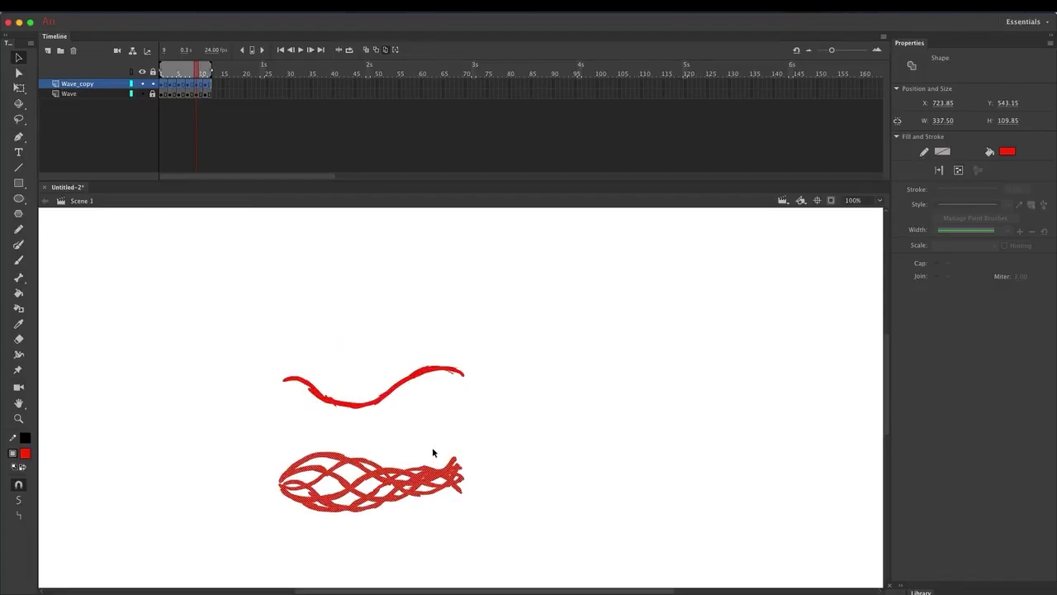
# Turn off Edit Multiple Frames and play both waves in a loop from the first frame
pyautogui.click(386, 50)
pyautogui.click(163, 74)
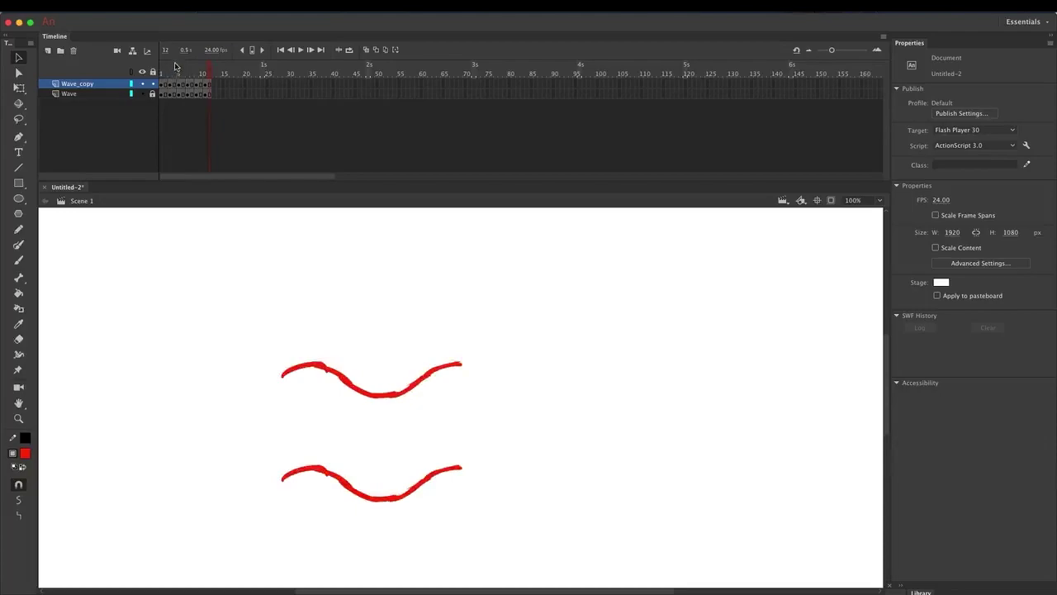
pyautogui.moveTo(173, 71); pyautogui.dragTo(141, 53)
pyautogui.click(348, 50)
pyautogui.press('Return')
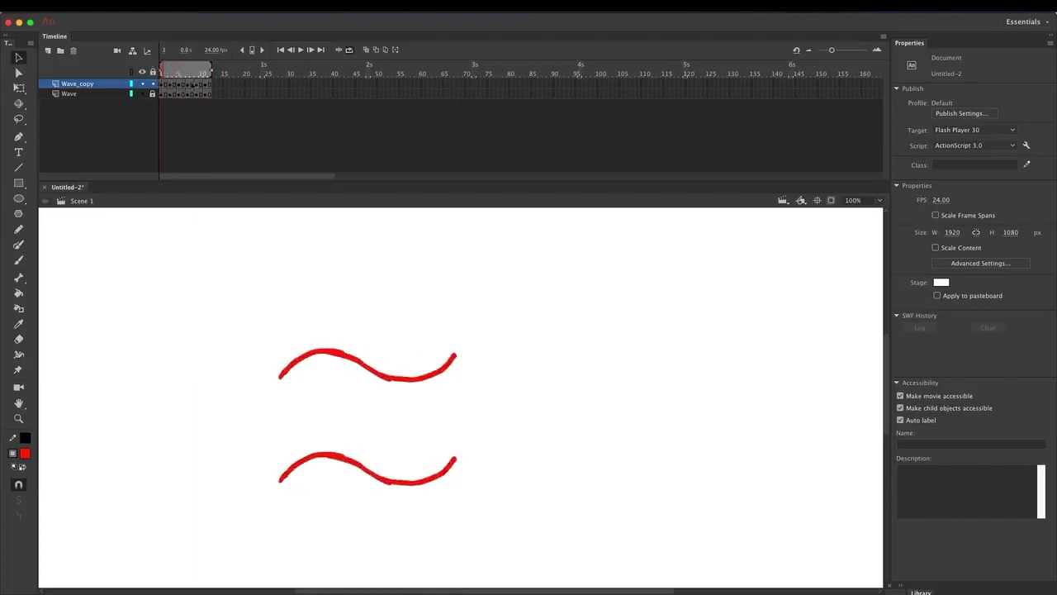
# Copy frames 1 to 12 of the Wave_copy layer to frames 13 to 24 and preview the playback
pyautogui.click(210, 84)
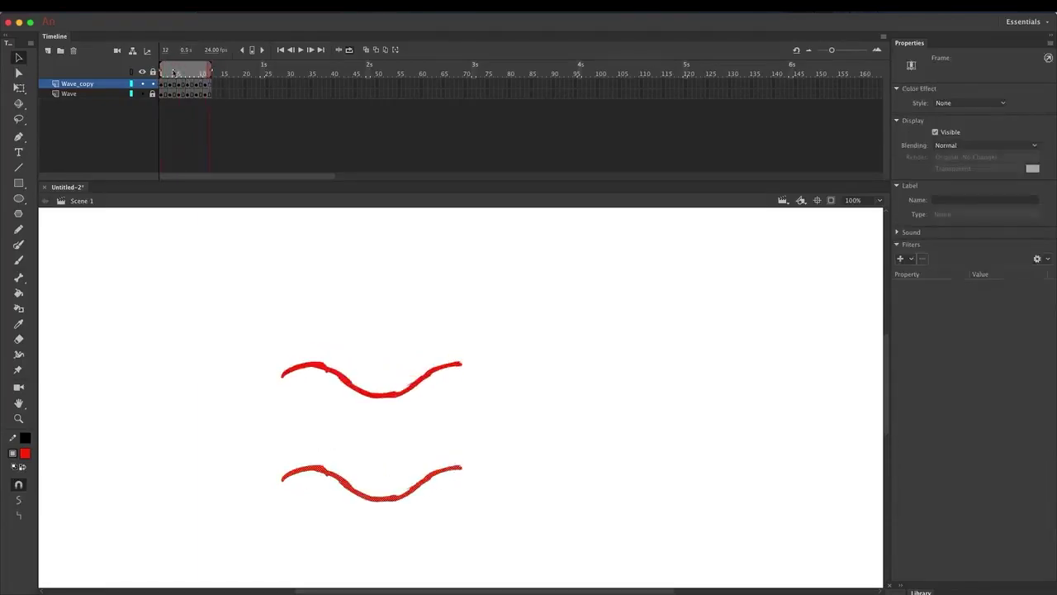
pyautogui.click(163, 85)
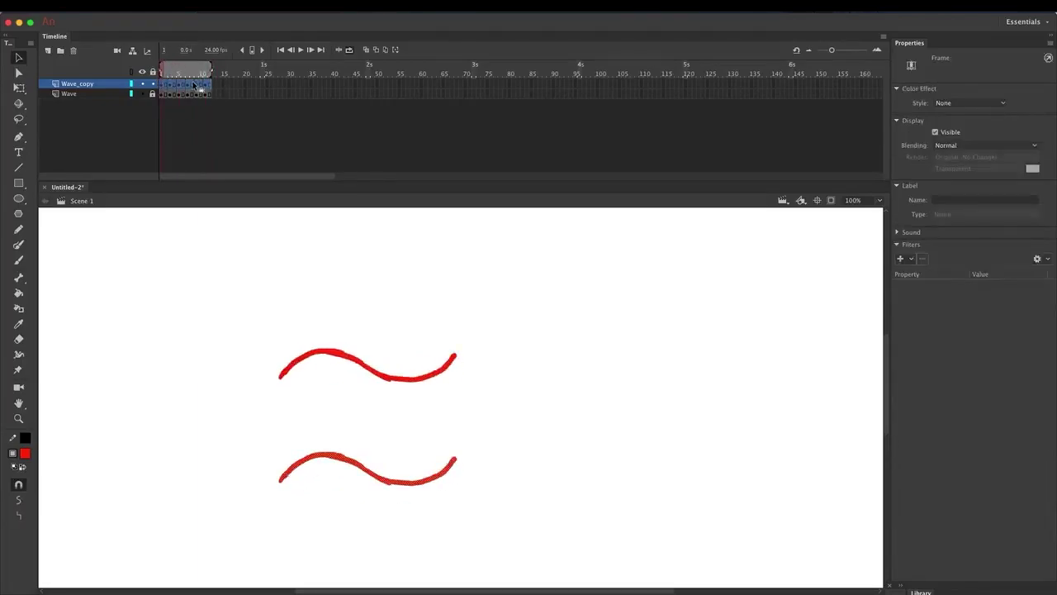
pyautogui.moveTo(179, 88)
pyautogui.mouseDown()
pyautogui.moveTo(232, 87)
pyautogui.moveTo(236, 69)
pyautogui.moveTo(264, 70)
pyautogui.mouseUp()
pyautogui.press('Return')
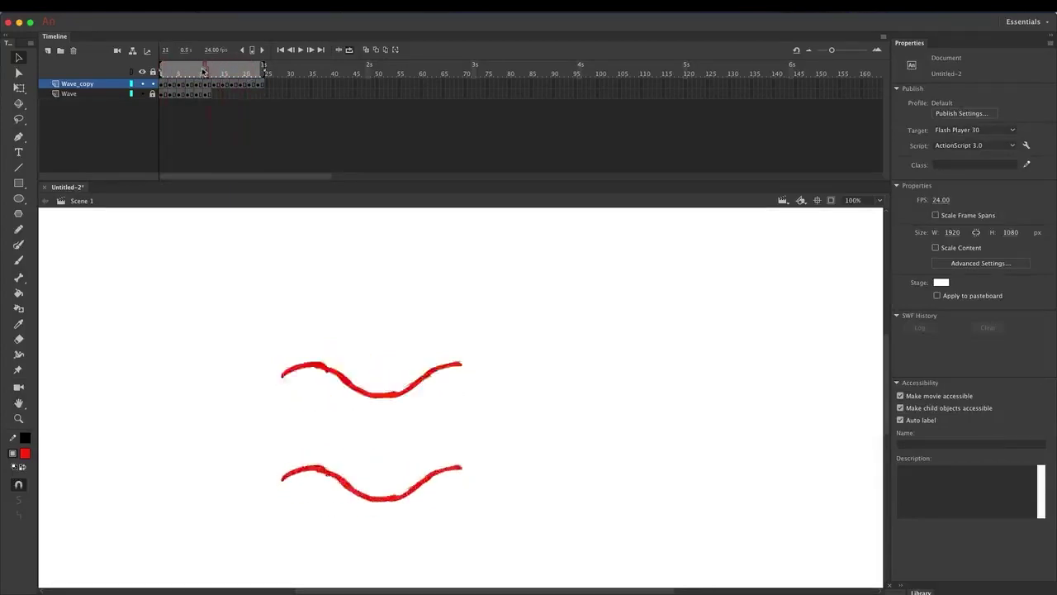
# Offset the Wave_copy loop by removing its first 10 frames and the surplus frames 13 and 14, and return to frame 1
pyautogui.click(199, 83)
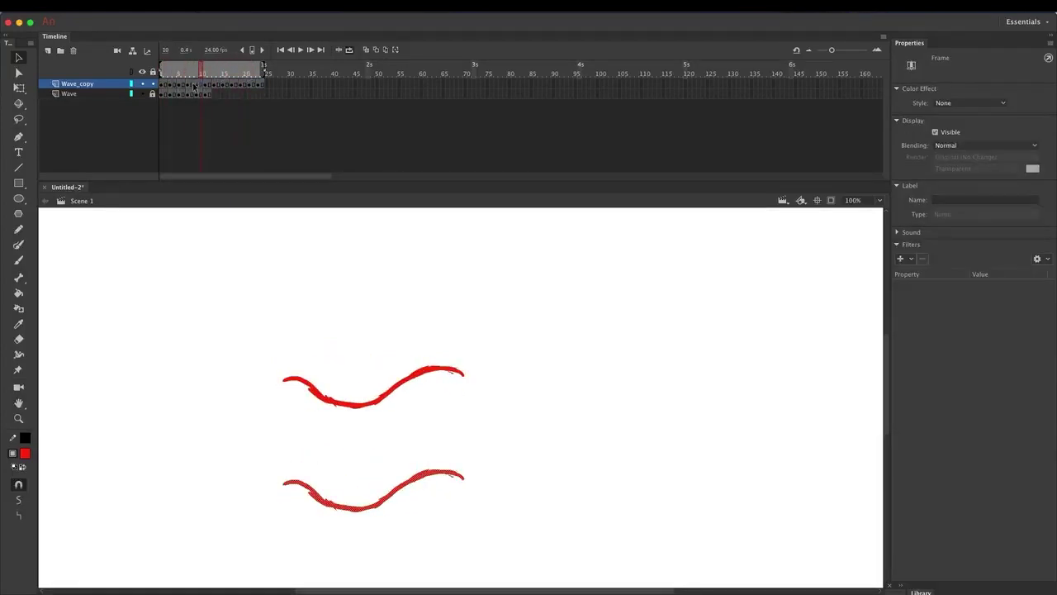
pyautogui.click(163, 86)
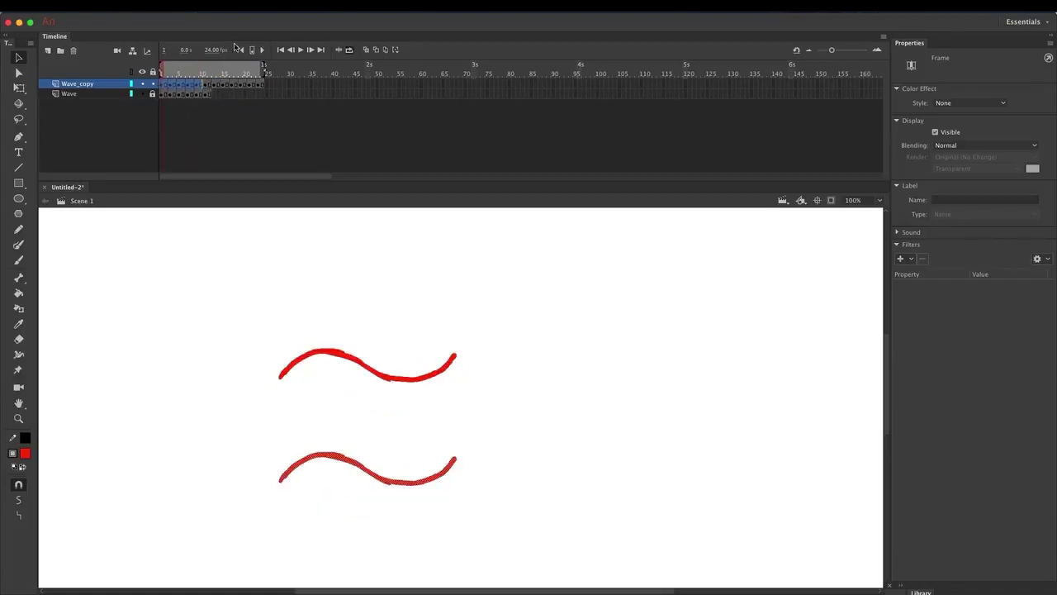
pyautogui.hotkey('shift', 'F5')
pyautogui.click(216, 85)
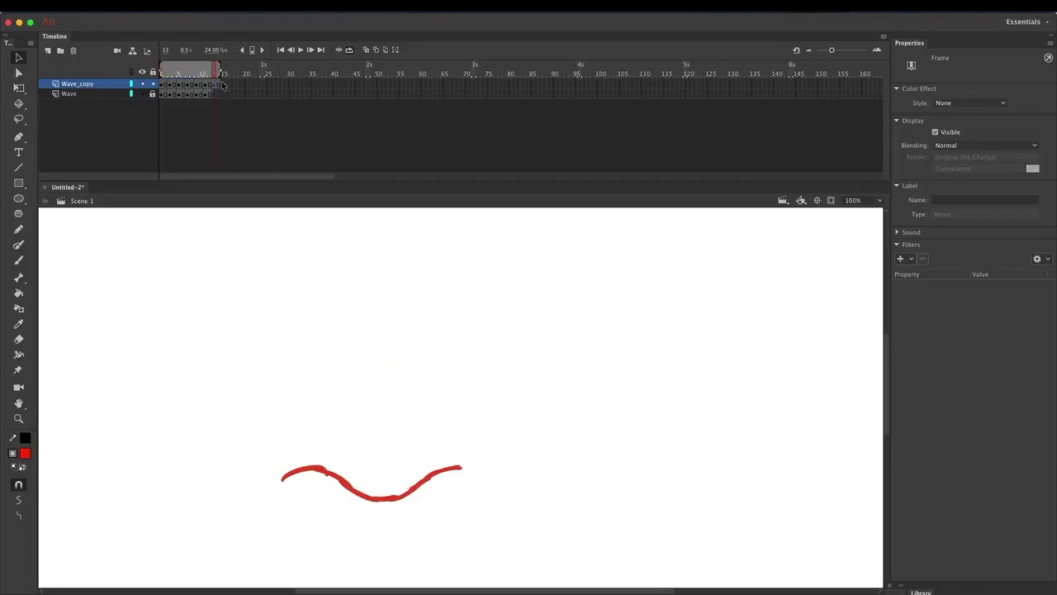
pyautogui.hotkey('shift', 'F5')
pyautogui.moveTo(220, 65); pyautogui.dragTo(130, 66)
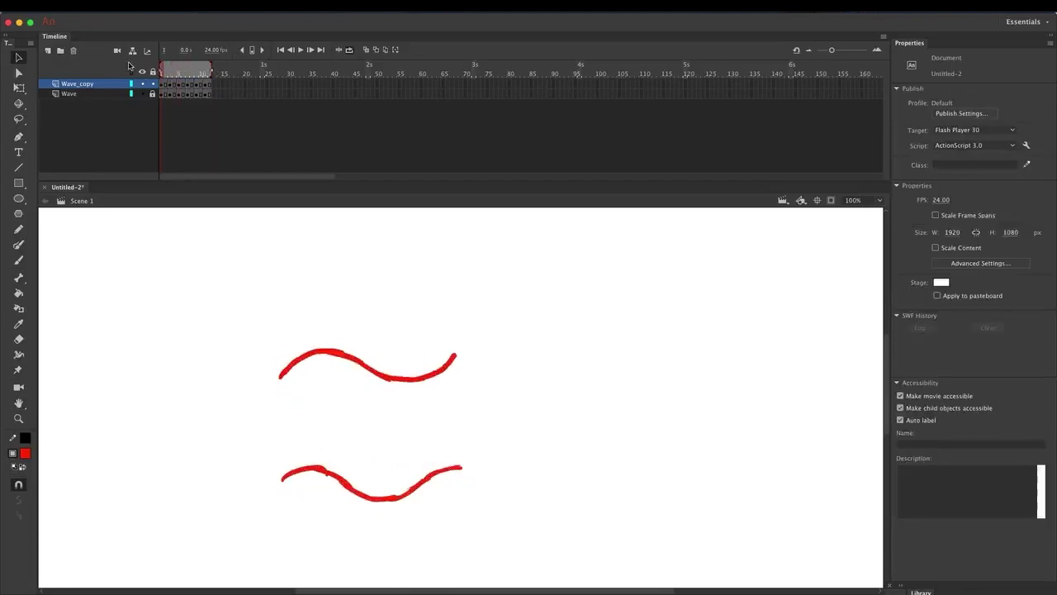
# Play back the two offset waves, go back to frame 1 and add a new layer above Wave_copy
pyautogui.press('Return')
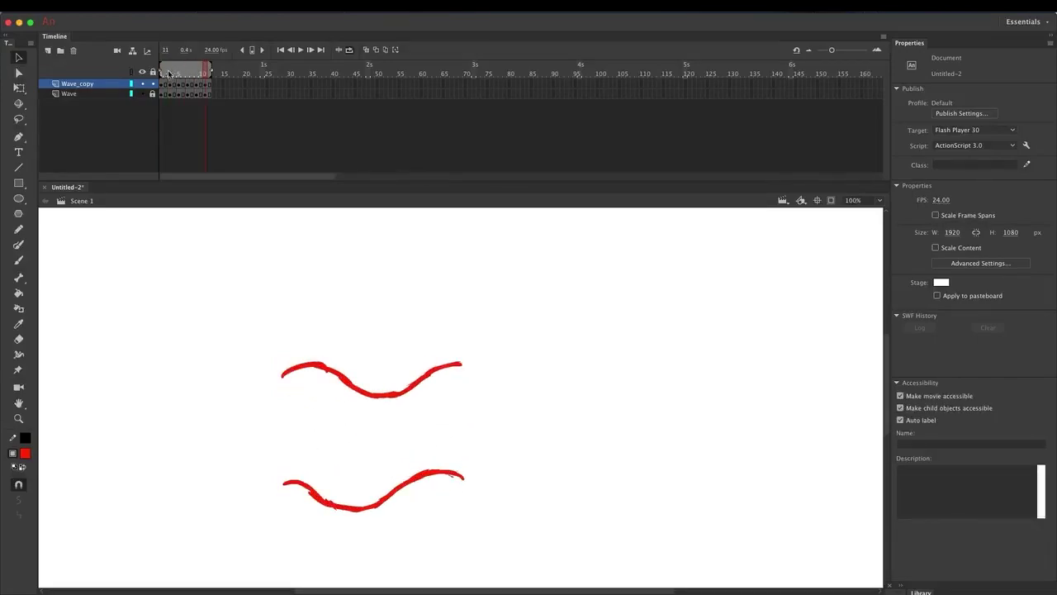
pyautogui.click(163, 73)
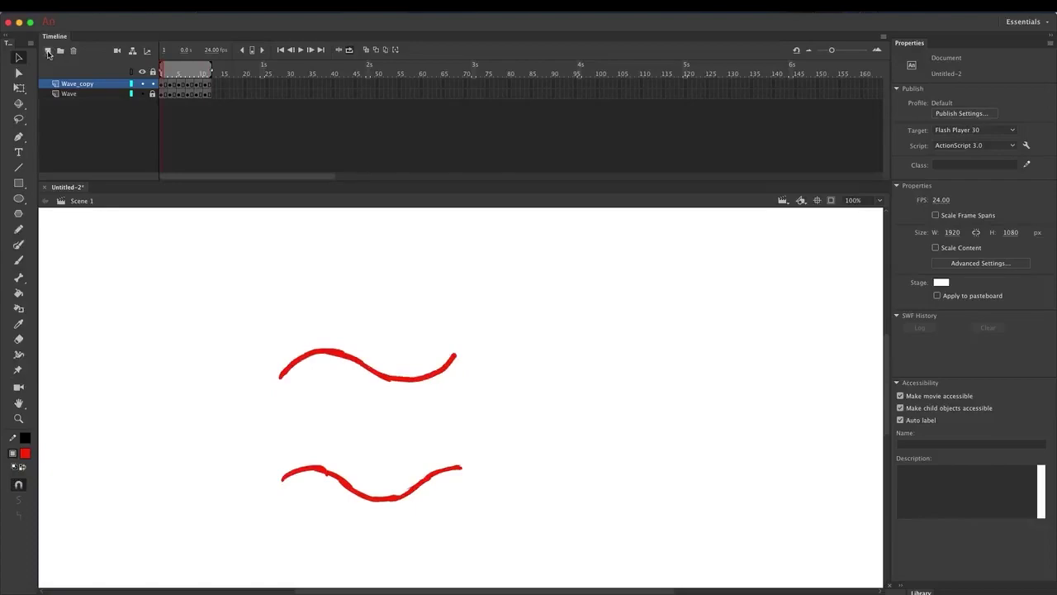
pyautogui.click(48, 51)
pyautogui.click(165, 84)
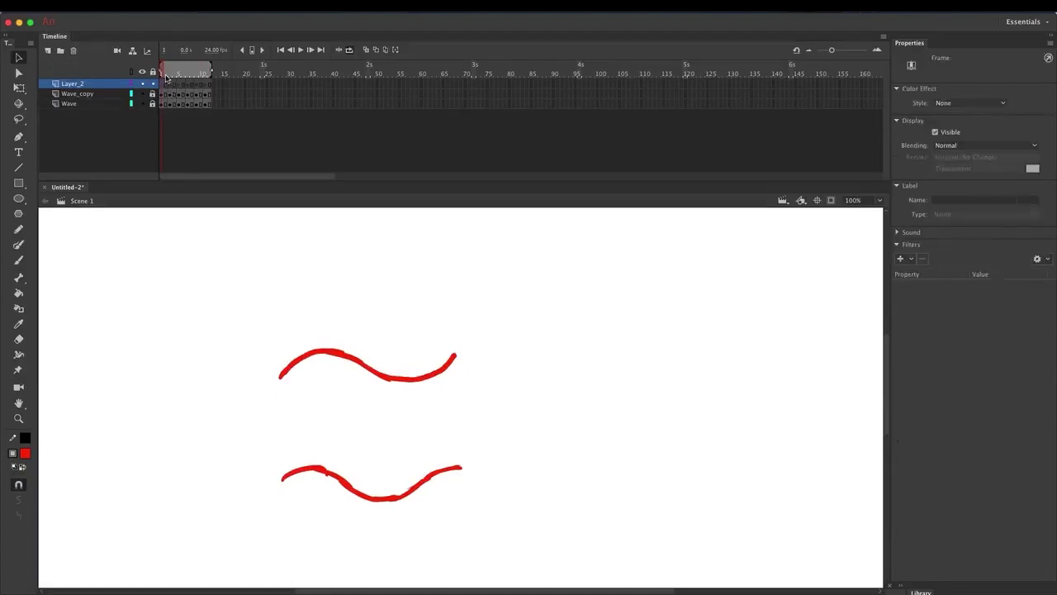
# On the new layer, brush red vertical edges joining both ends of the upper and lower waves on frames 1 and 3
pyautogui.press('b')
pyautogui.moveTo(283, 478); pyautogui.dragTo(282, 380)
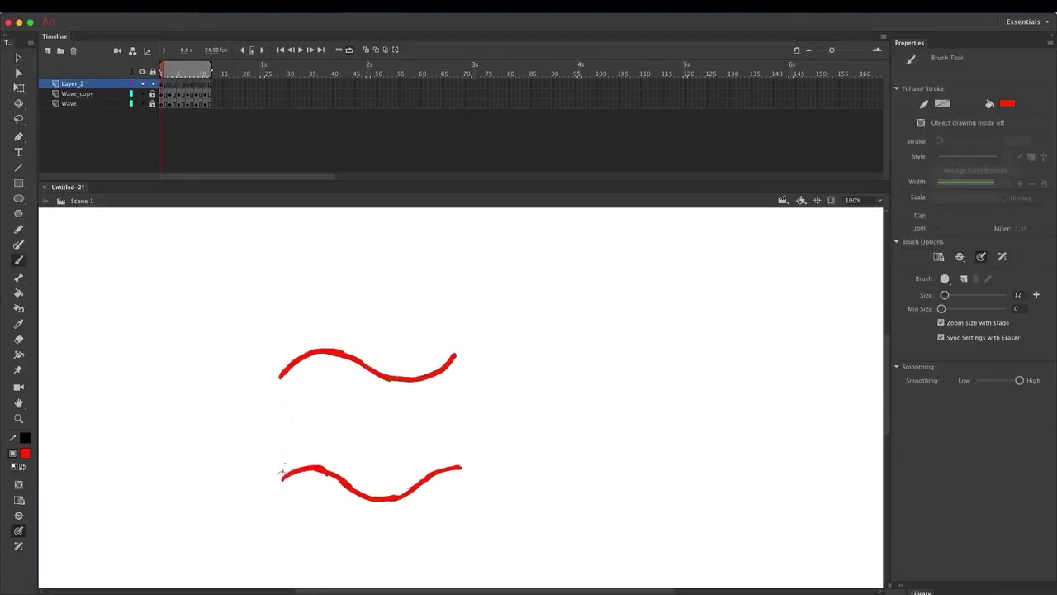
pyautogui.moveTo(462, 466); pyautogui.dragTo(458, 363)
pyautogui.press('.')
pyautogui.press('.')
pyautogui.moveTo(281, 480); pyautogui.dragTo(284, 409)
pyautogui.moveTo(280, 479); pyautogui.dragTo(283, 398)
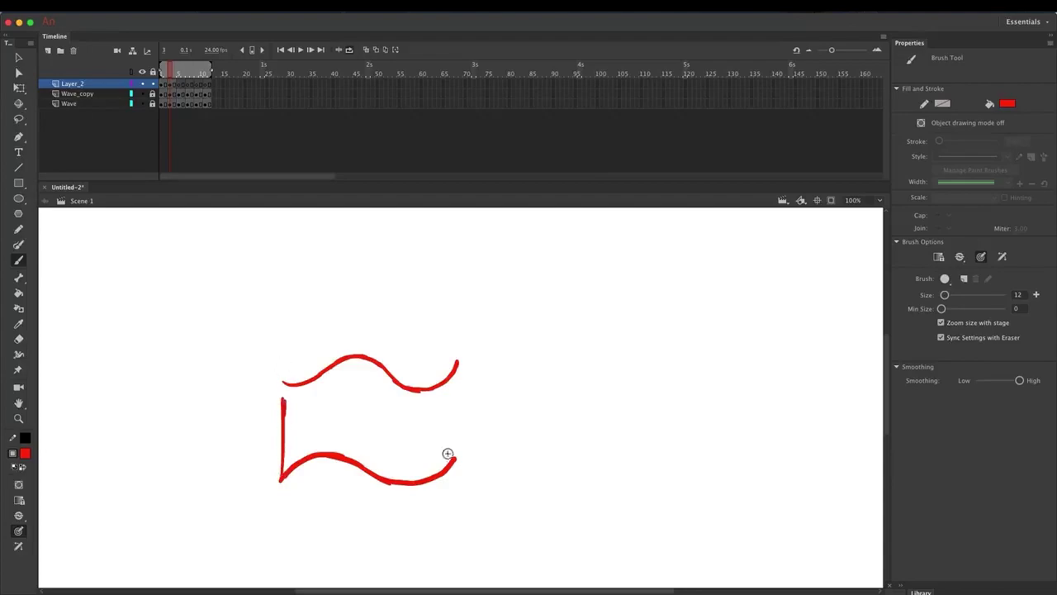
pyautogui.moveTo(452, 454)
pyautogui.mouseDown()
pyautogui.moveTo(457, 364)
pyautogui.moveTo(448, 358)
pyautogui.mouseUp()
# Brush the two red side edges between the waves' ends on frames 5 and 7 of Layer_2
pyautogui.press('.')
pyautogui.press('.')
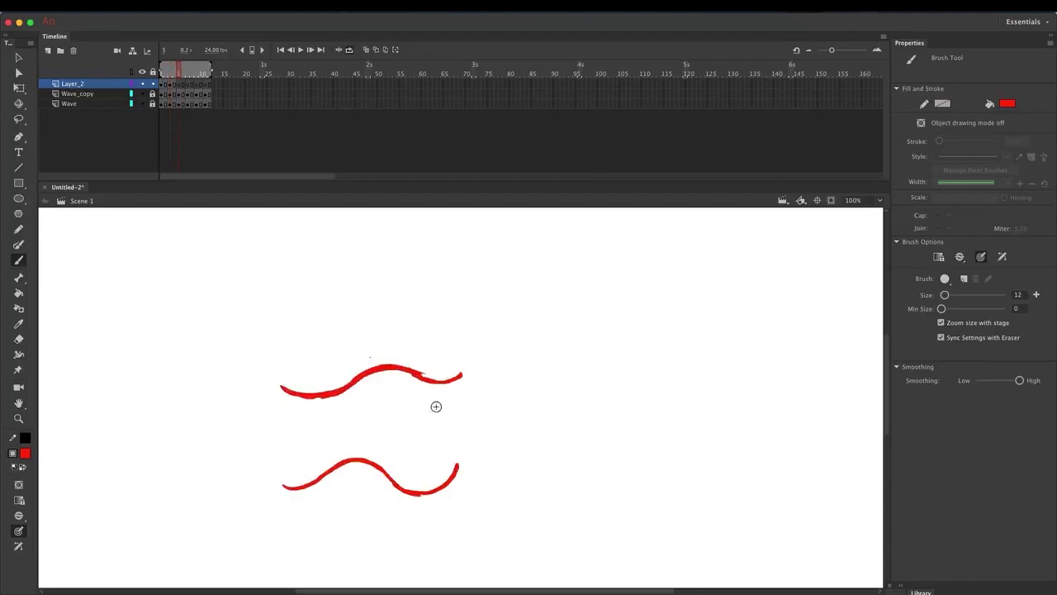
pyautogui.moveTo(282, 483); pyautogui.dragTo(282, 394)
pyautogui.moveTo(456, 465); pyautogui.dragTo(461, 393)
pyautogui.press('.')
pyautogui.press('.')
pyautogui.moveTo(280, 491); pyautogui.dragTo(280, 378)
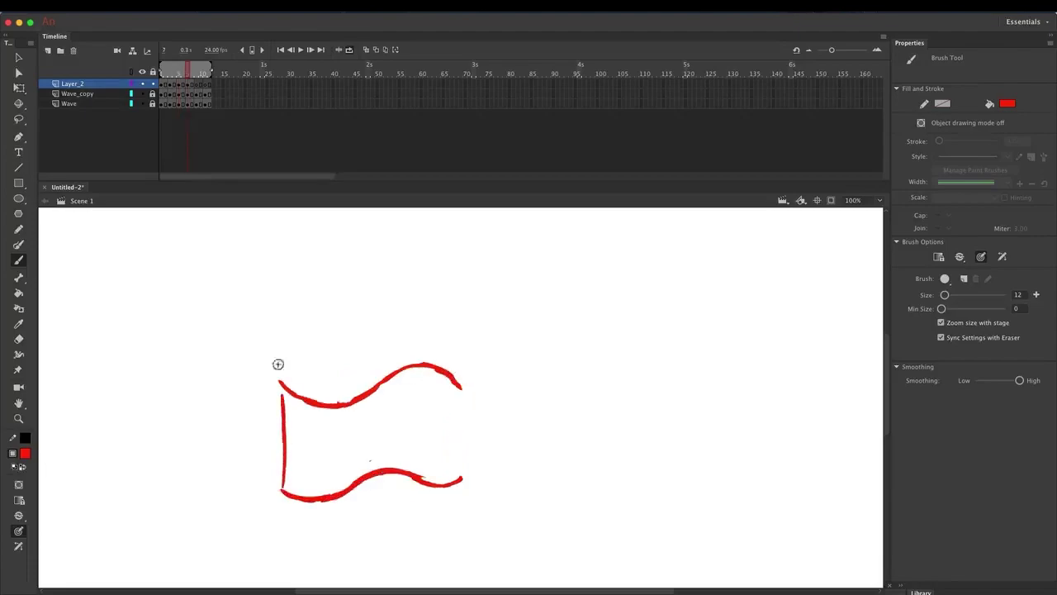
pyautogui.moveTo(461, 391); pyautogui.dragTo(456, 468)
# Brush the two red side edges between the waves' ends on frame 9 of Layer_2
pyautogui.press('.')
pyautogui.press('.')
pyautogui.moveTo(281, 477); pyautogui.dragTo(283, 380)
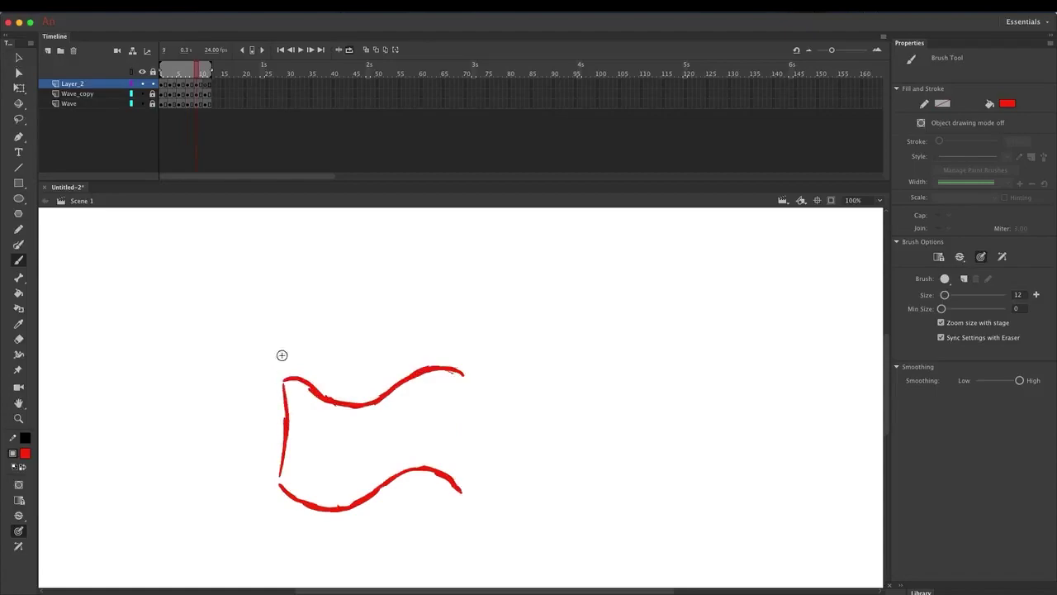
pyautogui.moveTo(460, 488); pyautogui.dragTo(461, 431)
pyautogui.moveTo(462, 491); pyautogui.dragTo(463, 374)
# Brush both red side edges between the waves on frame 11 of Layer_2, redoing the right edge as one full-length stroke
pyautogui.press('.')
pyautogui.press('.')
pyautogui.moveTo(282, 481); pyautogui.dragTo(281, 374)
pyautogui.moveTo(464, 479); pyautogui.dragTo(464, 414)
pyautogui.press('super+z')
pyautogui.moveTo(462, 365); pyautogui.dragTo(465, 477)
# Zoom the stage out to 50% and play the flag animation from the first frame
pyautogui.press('z')
pyautogui.keyDown('alt'); pyautogui.click(465, 459); pyautogui.keyUp('alt')
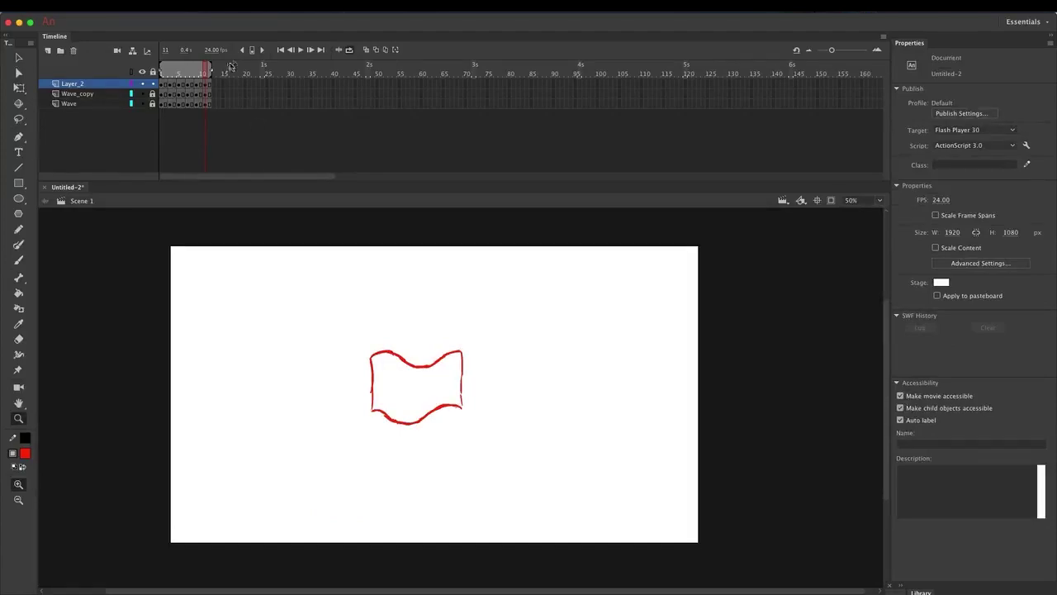
pyautogui.moveTo(198, 70); pyautogui.dragTo(156, 76)
pyautogui.press('v')
pyautogui.press('Return')
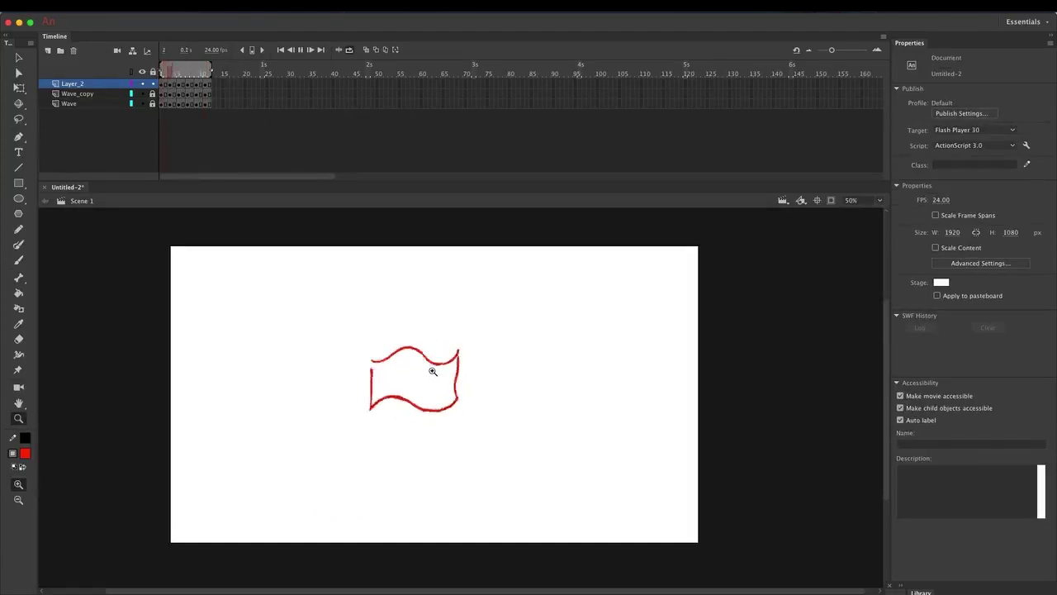